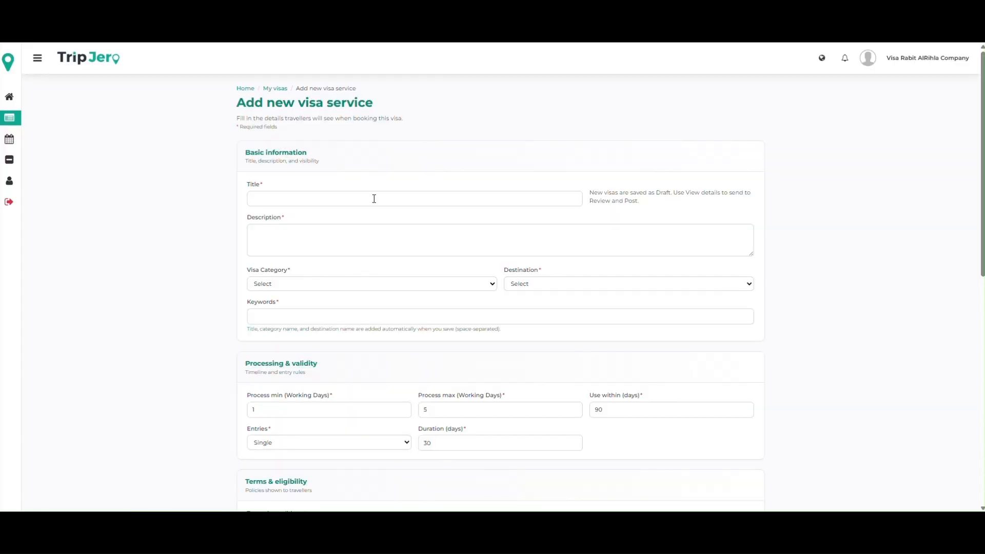
Step: Title the visa service "Egypt Tourist Visa" with corrected spelling and paste the prepared description about visiting Egypt
click(356, 197)
text(Egy)
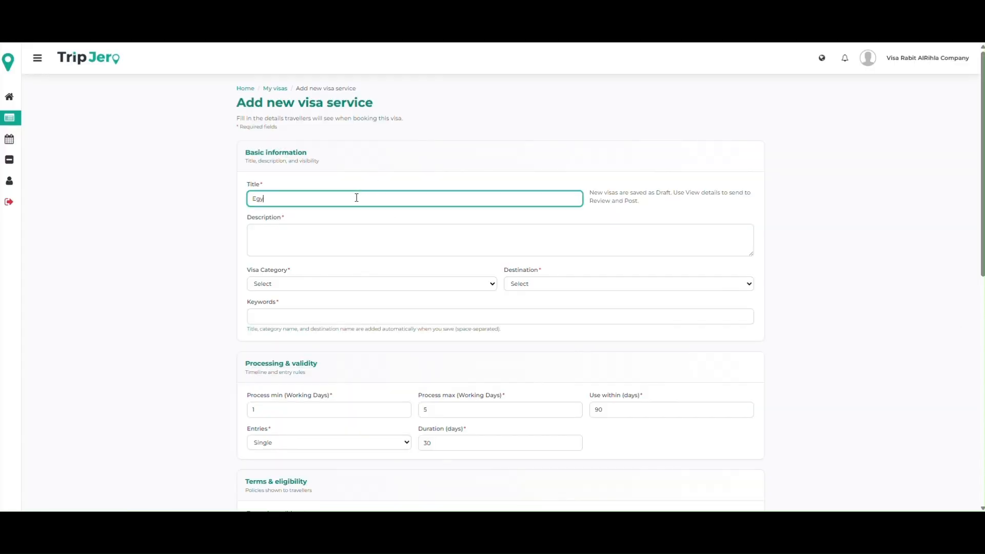
text(pt Toursit Visa)
right_click(284, 199)
click(311, 215)
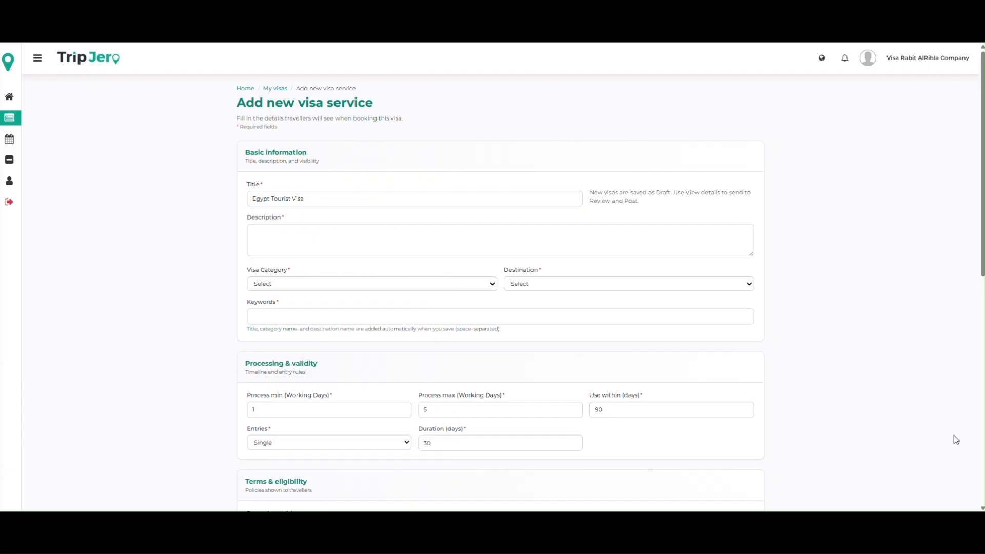
click(317, 244)
text(Home to some of the world's most iconic ancient monuments, Egypt welcomes over ten million visitors a year. But in order to visit this incredible country yourself, you will need to secure a tourist visa, which is where we can be of assistance.)
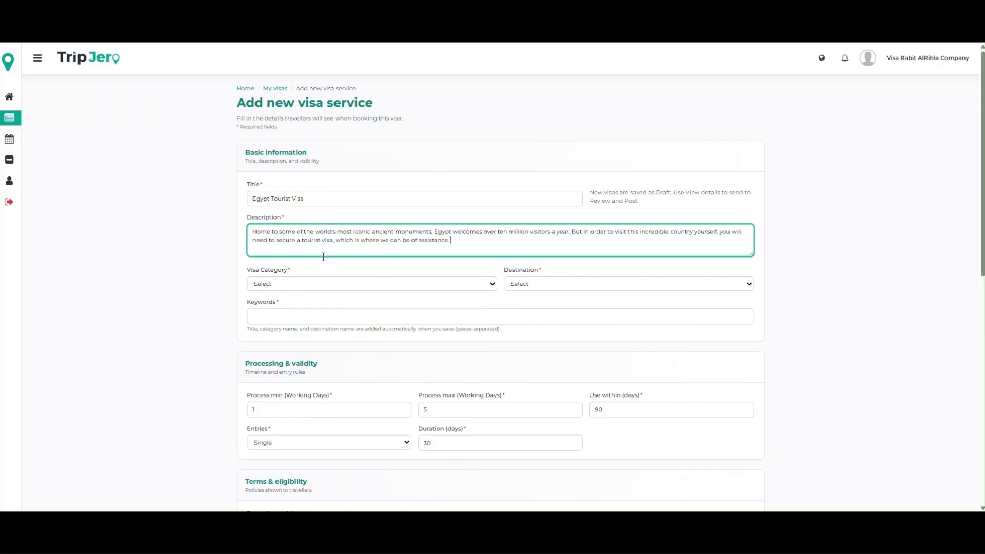
Step: Set the visa category to Tourist Visa and the destination to Egypt
click(310, 285)
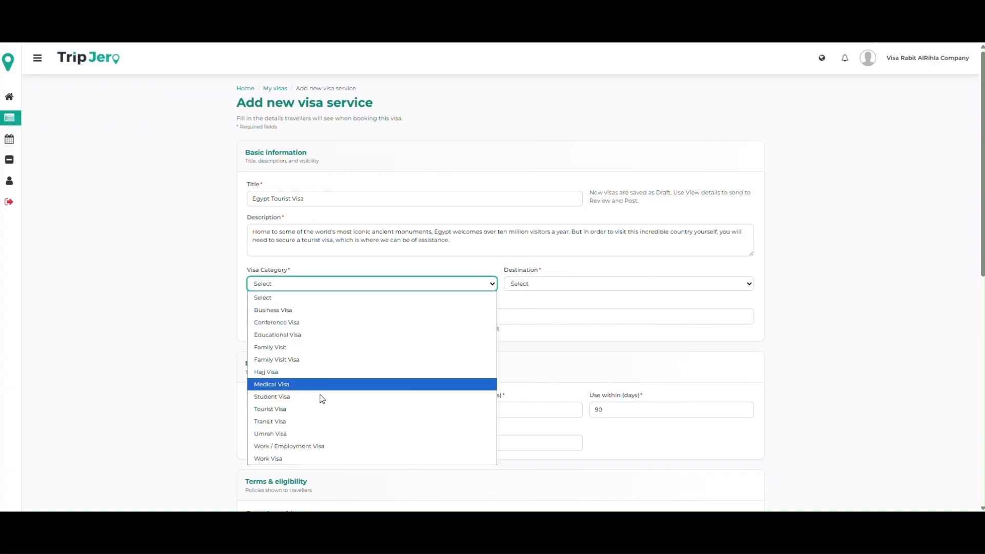
click(309, 410)
click(540, 288)
key(e)
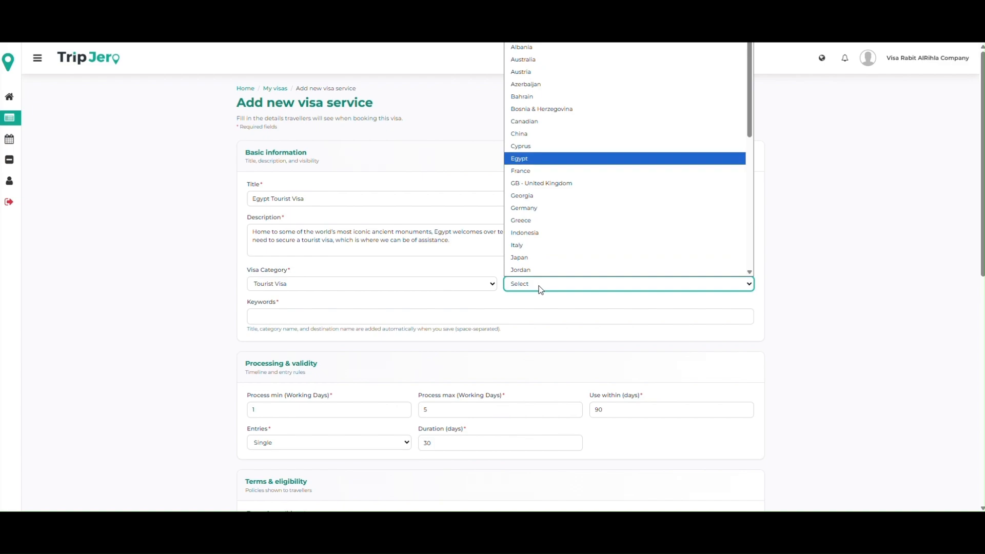
key(Return)
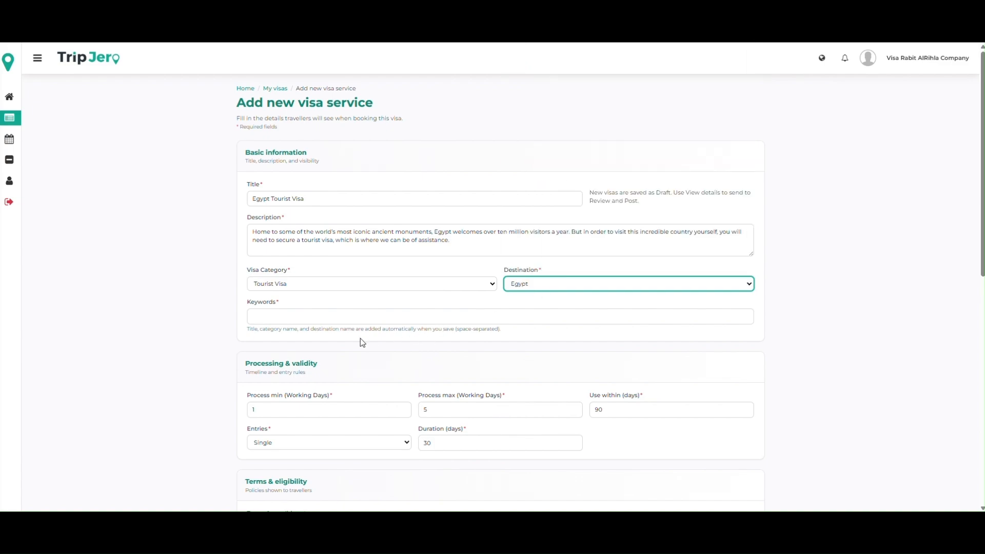
Step: Enter "Egypt" as the visa's keyword
click(339, 318)
text(Egypt)
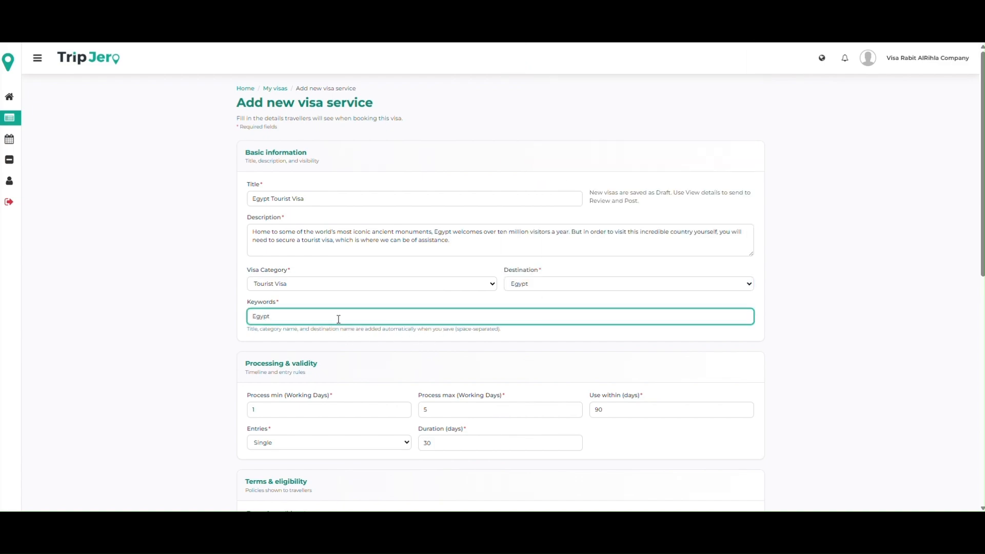
Step: Set the processing time to a minimum of 3 and a maximum of 6 working days
scroll(339, 319, down, 1)
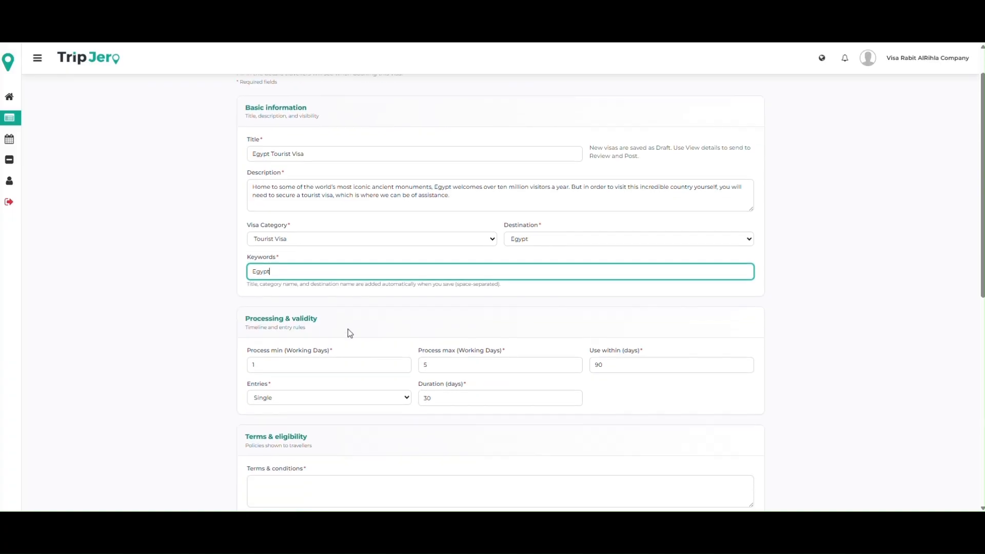
click(322, 358)
double_click(321, 359)
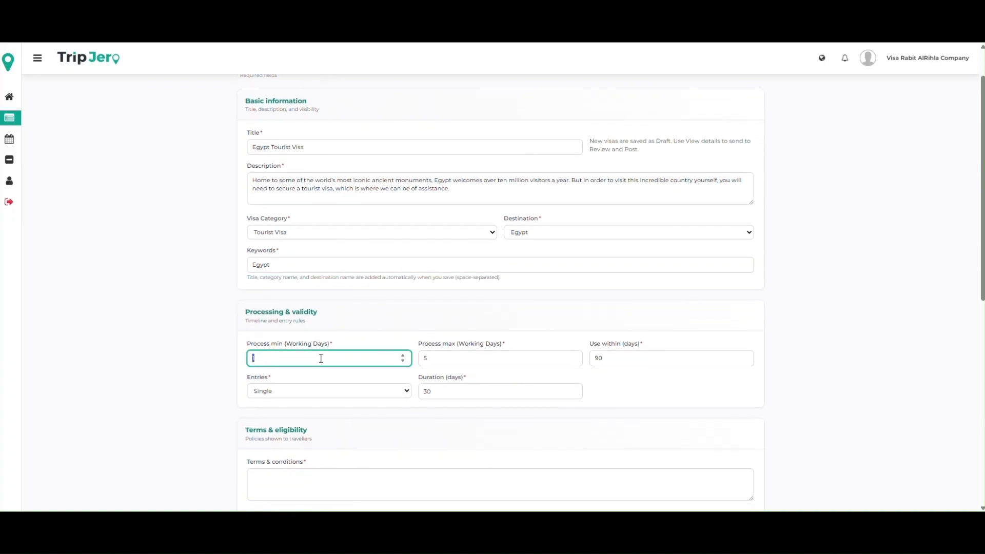
text(3)
click(439, 359)
double_click(425, 358)
text(7)
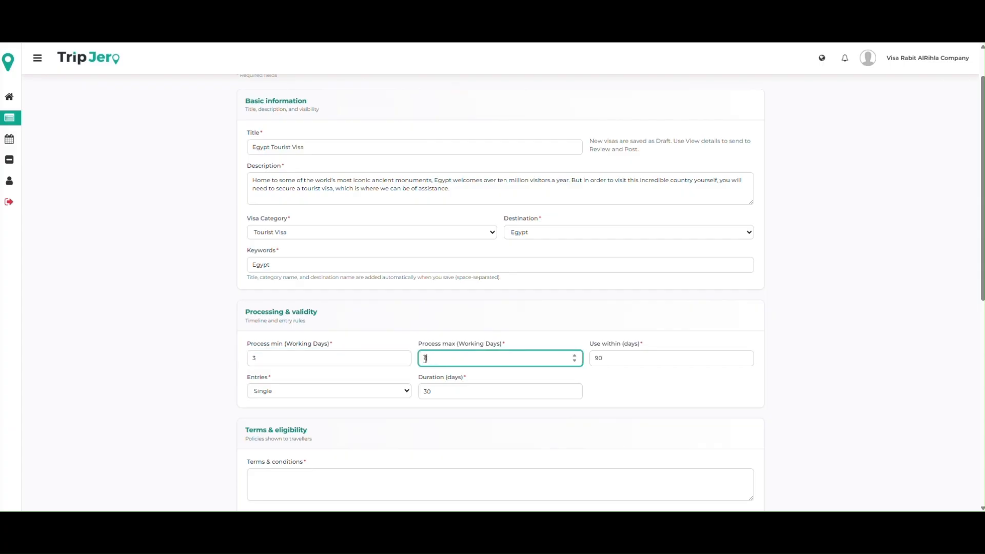
Step: Set the period within which the visa must be used to 45 days
click(610, 358)
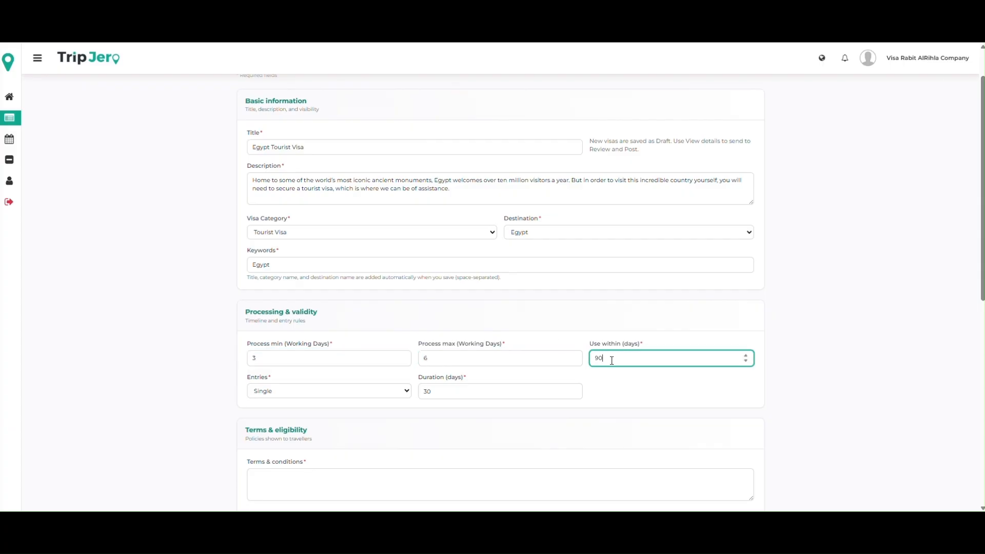
double_click(596, 357)
text(45)
key(BackSpace)
text(3)
scroll(552, 351, down, 2)
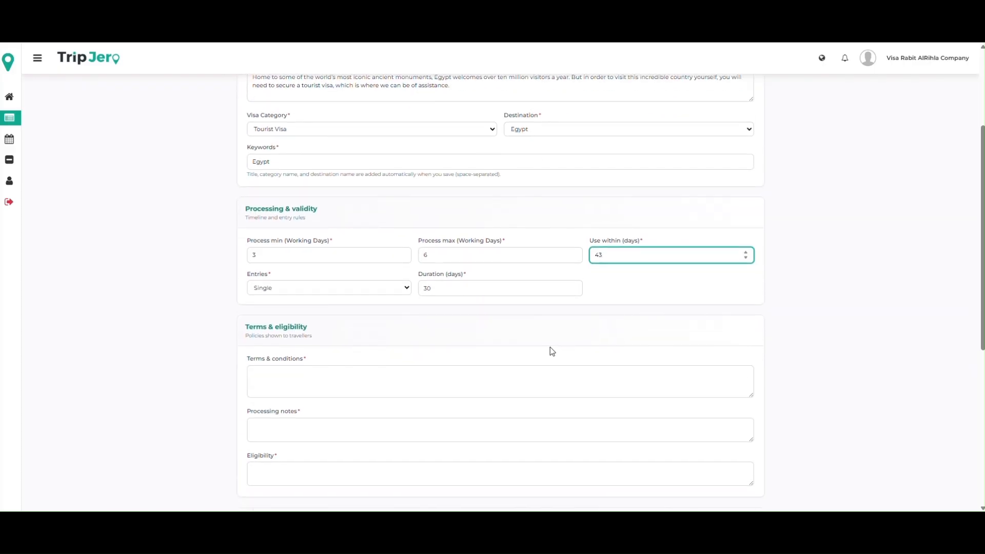
text(5)
Step: Choose Single for the visa entries and enter a duration of 30 days
click(275, 288)
click(275, 301)
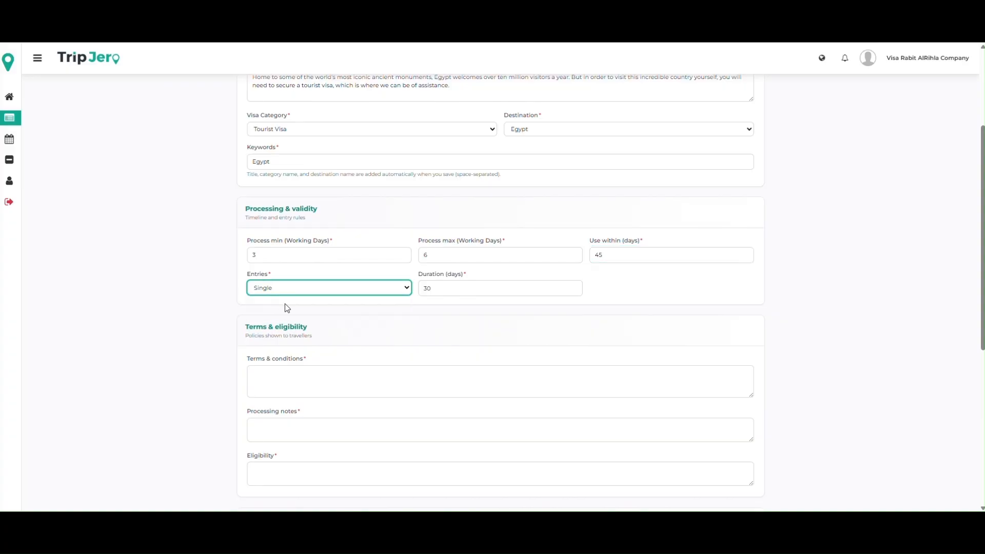
double_click(424, 288)
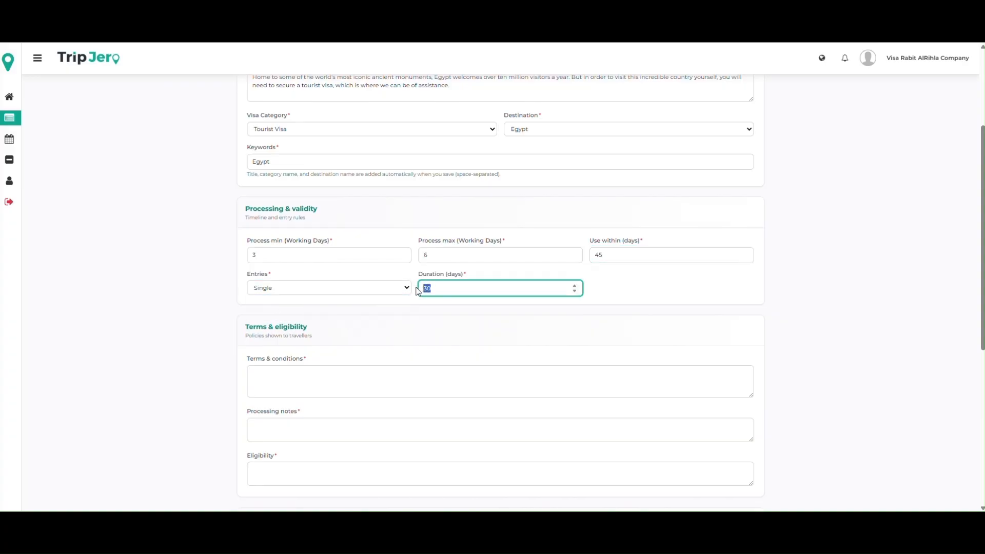
text(30)
Step: Start the terms and conditions with the line "Visa processing fee will not be refunded"
scroll(474, 376, down, 1)
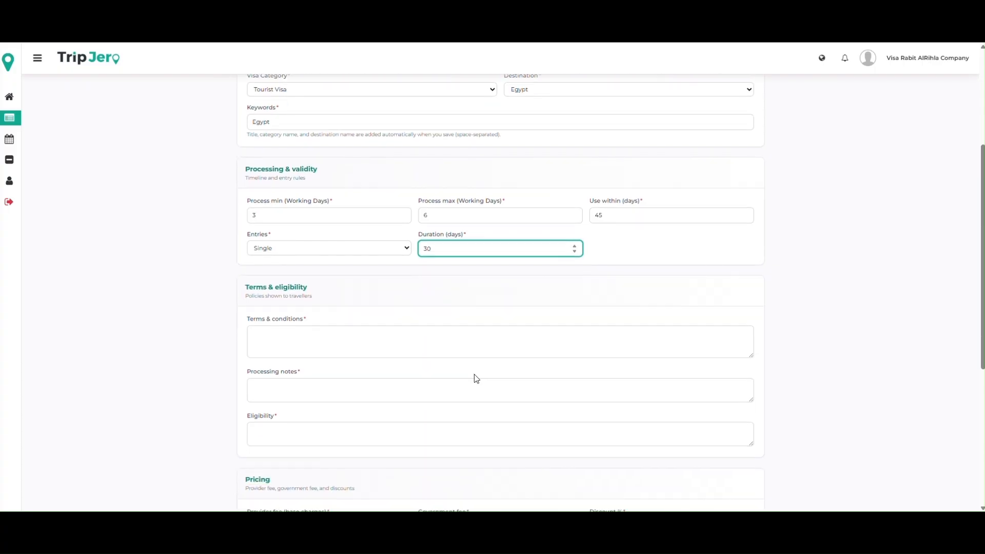
click(385, 329)
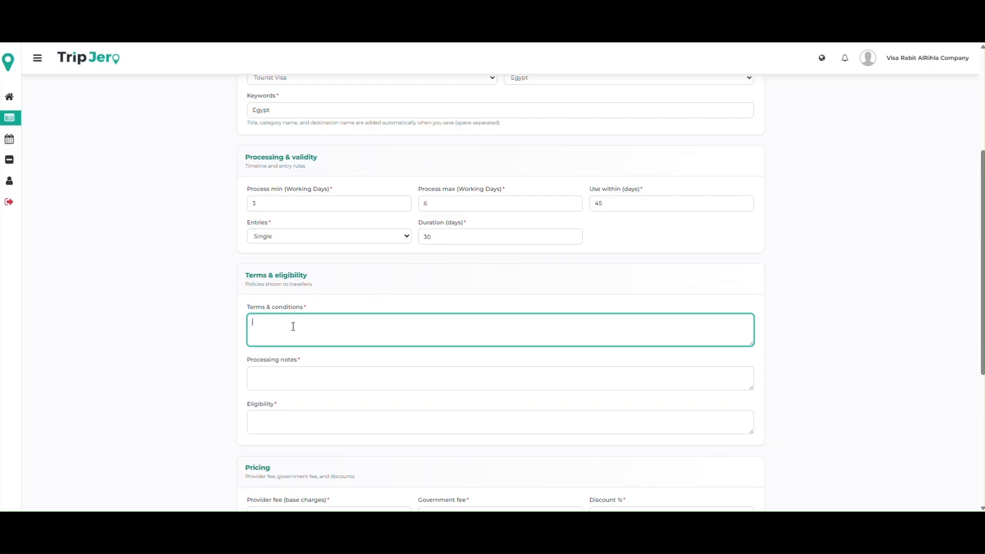
text(Visa pro)
text(cessing fee)
text( will not b)
text(e re)
text(funded )
text(Once Visa)
text( is rejected)
text( Gov)
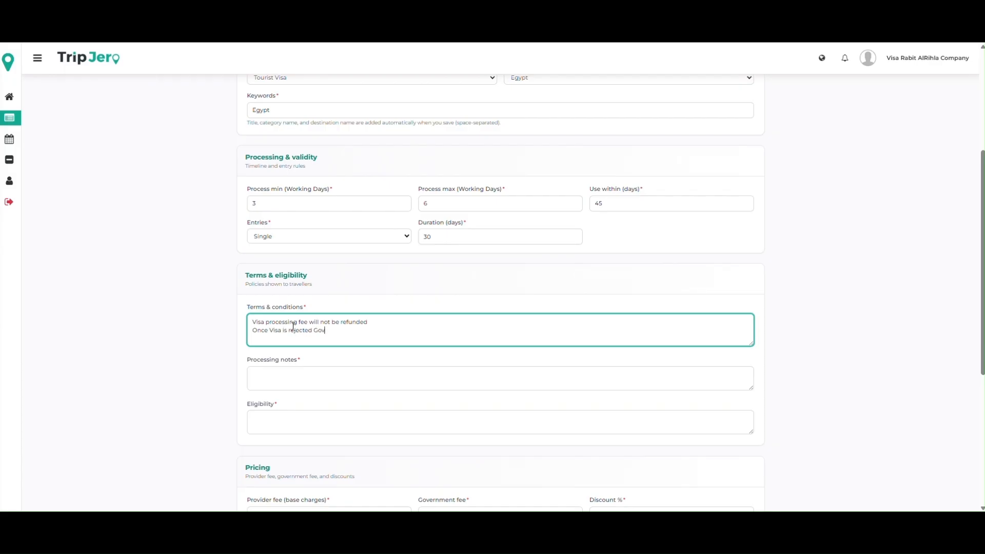
text( Fee and Service fee will not be refunded)
Step: Add the terms line "Once Visa is rejected Gov Fee and Service fee will not be refunded"
key(Return)
Step: Insert "All Iqama holders are valid" as a new first line of the terms and conditions
key(Up)
key(Up)
key(Return)
key(Up)
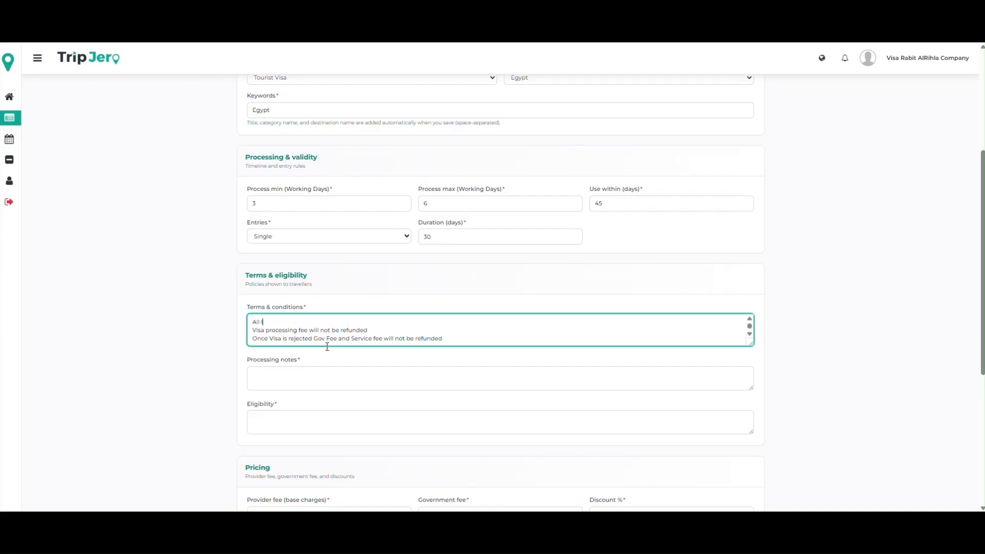
text(All Iqama holders are valid)
Step: Start the processing notes with the line "Submit your Clear White Background Photo"
scroll(327, 347, down, 1)
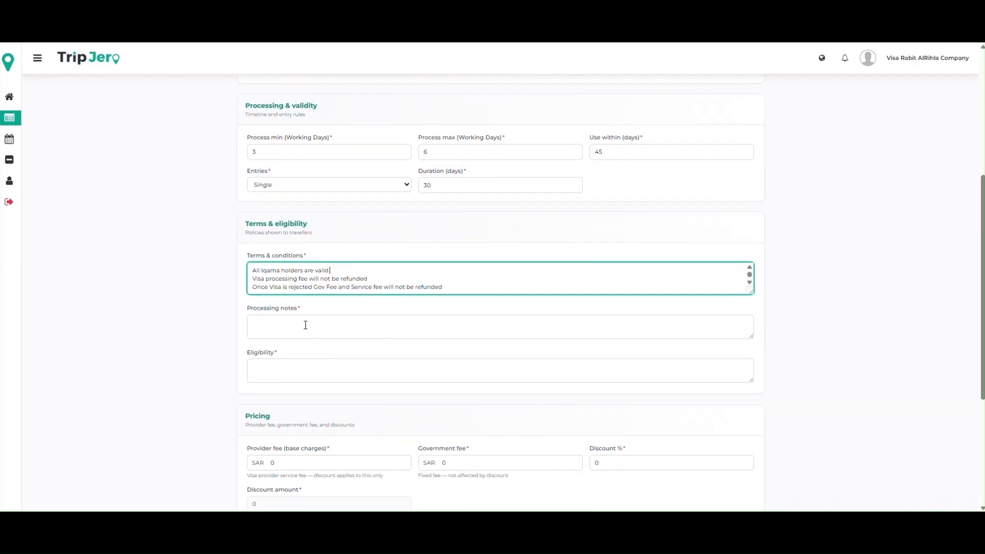
click(305, 324)
text(Su)
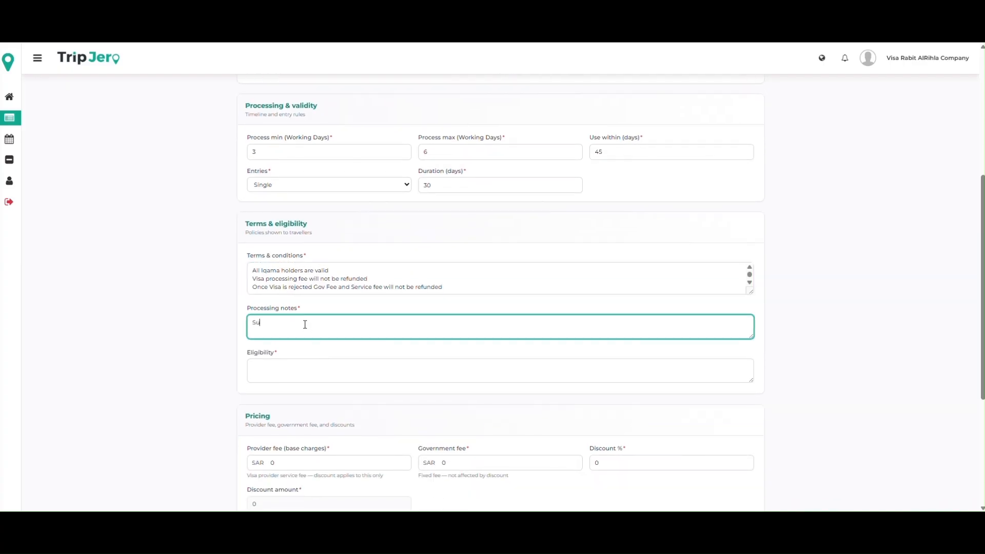
text(bmit your Clear)
text( Pho)
key(BackSpace)
key(BackSpace)
text(White Background Photo)
Step: Add a second processing note reading "Processing Time can take 3 to 6 working days"
key(Return)
text(Passport)
key(ctrl+shift+Left)
key(BackSpace)
text(Processing Time)
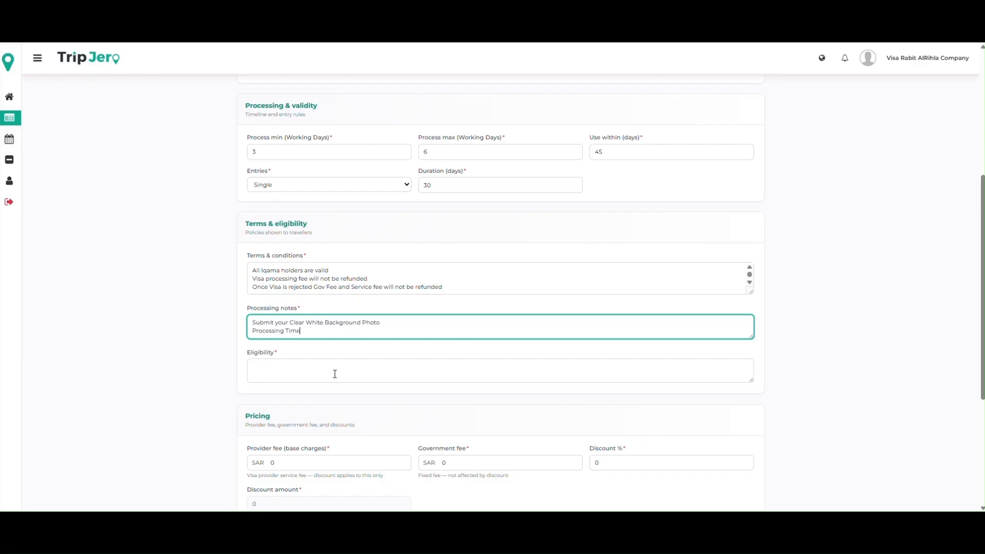
text( can take 3 to 6 working days)
Step: Add a third processing note reading "Visa to be provided on your register email address or at TripJero platform"
key(Return)
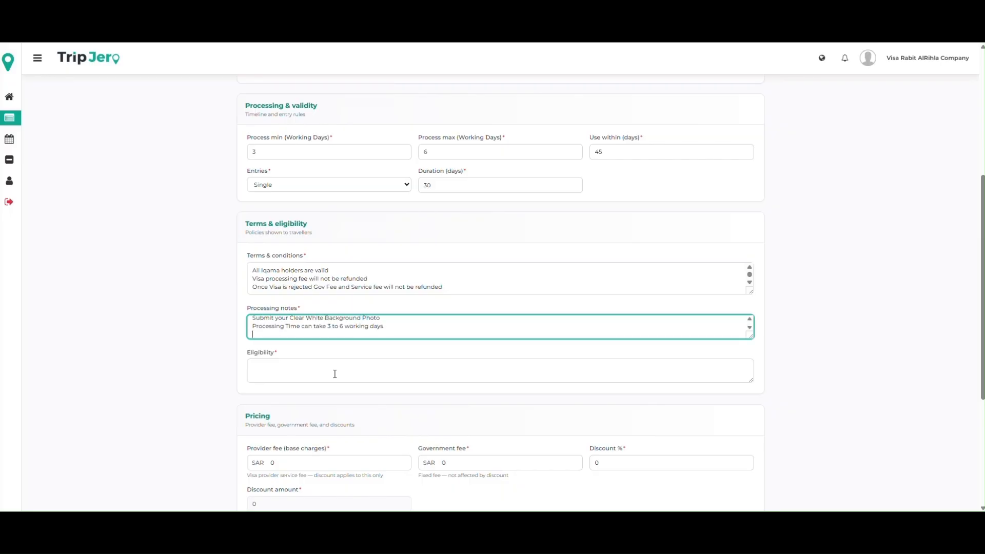
text(Visa to be provided on your t)
text(egis)
key(BackSpace)
key(BackSpace)
key(BackSpace)
text(gister email address)
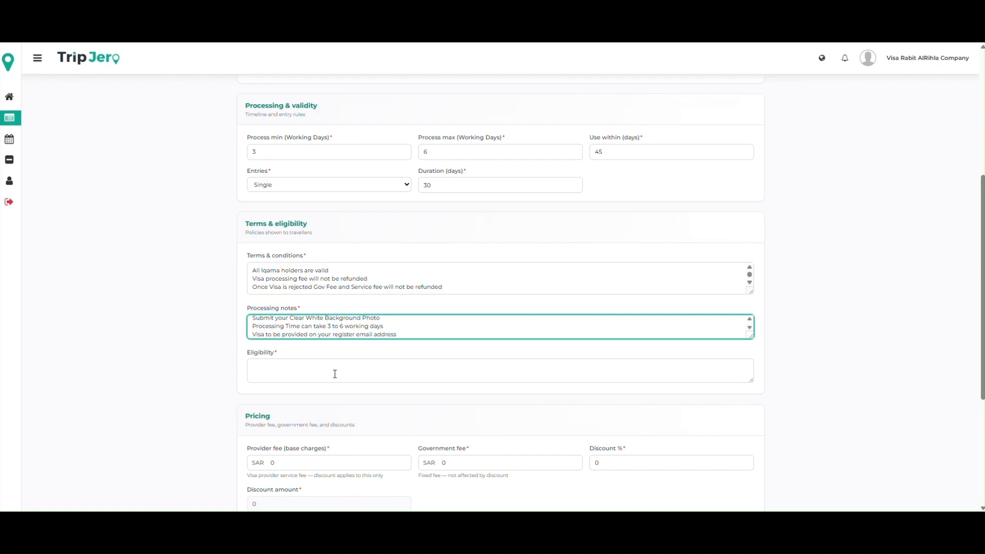
text( or at TripJero platform)
Step: Paste the prepared numbered list of passport, photo and application requirements as the eligibility text
click(335, 374)
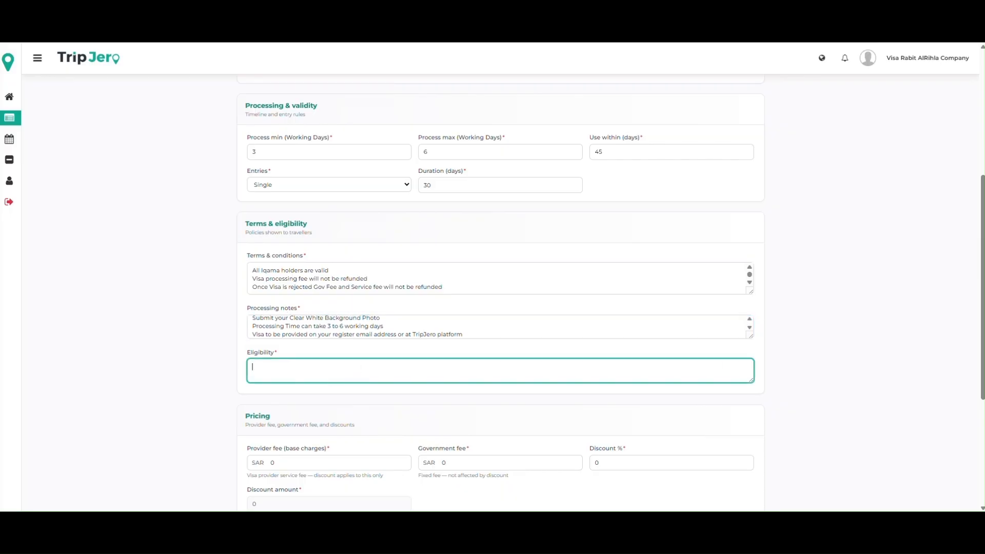
key(alt+Tab)
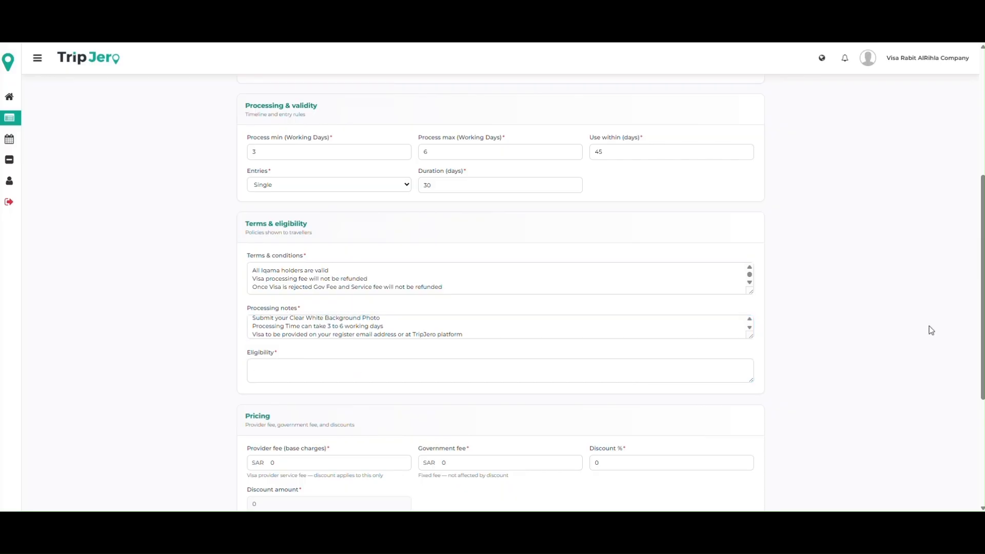
click(347, 373)
key(ctrl+v)
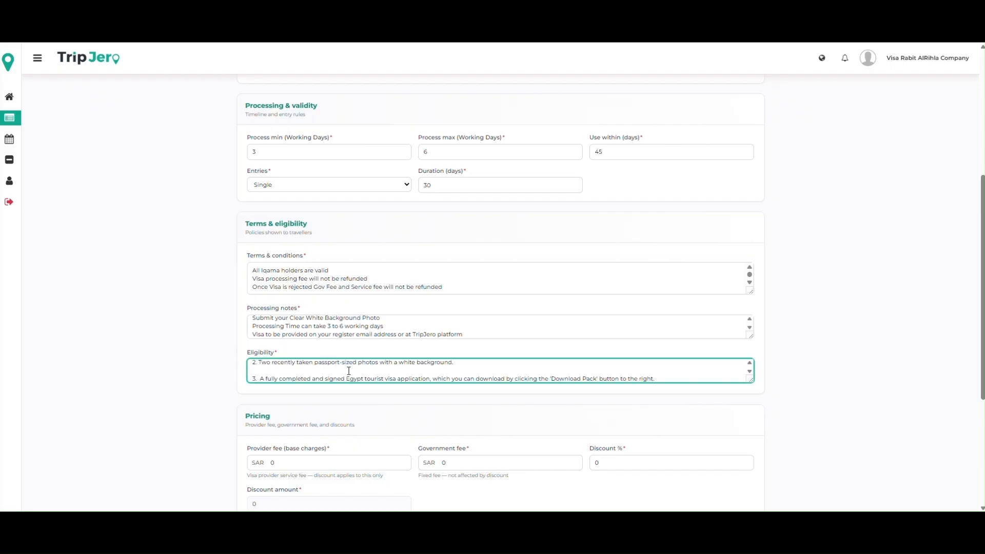
Step: Remove the blank lines between the numbered eligibility requirements
scroll(349, 372, up, 1)
click(360, 375)
key(Delete)
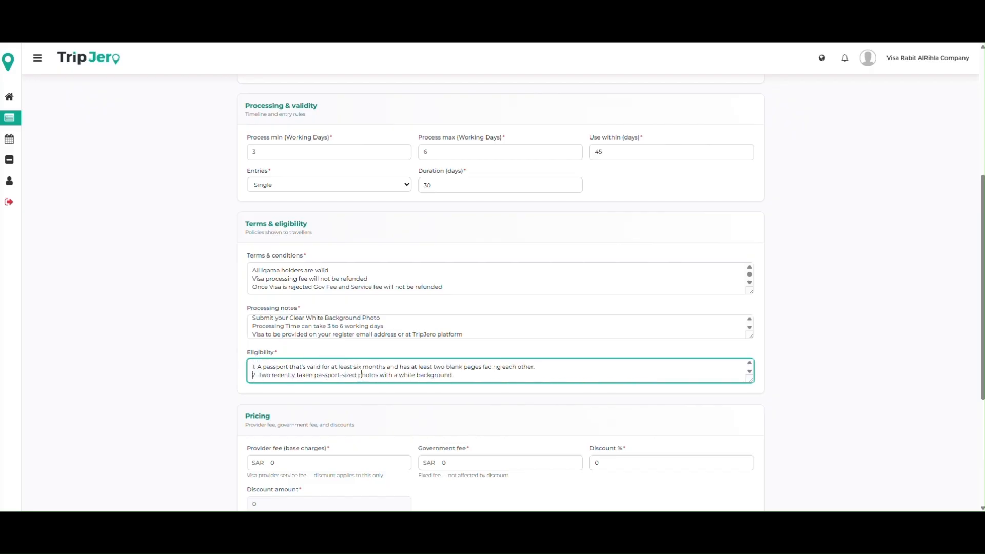
scroll(361, 374, down, 1)
scroll(361, 375, down, 1)
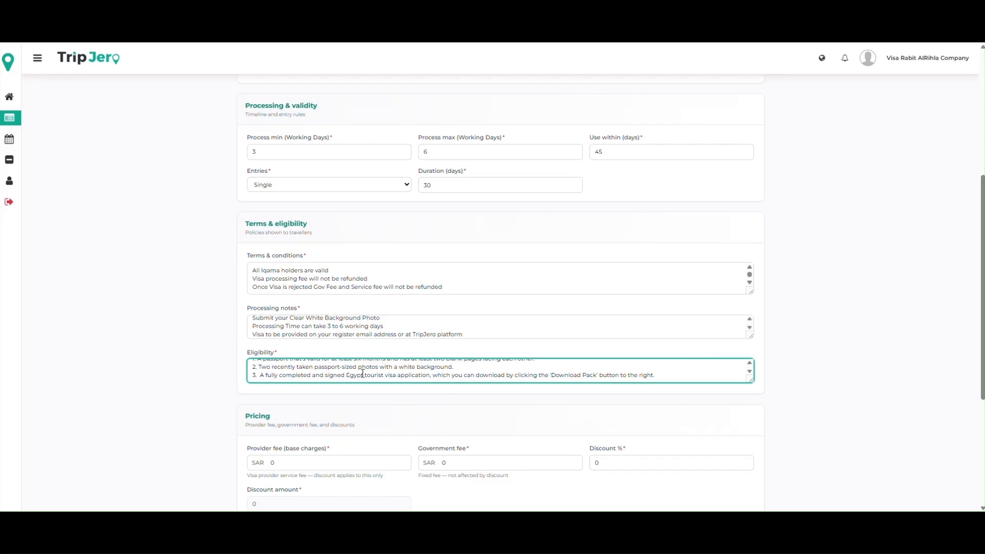
Step: Set the provider fee to SAR 780
scroll(227, 414, down, 2)
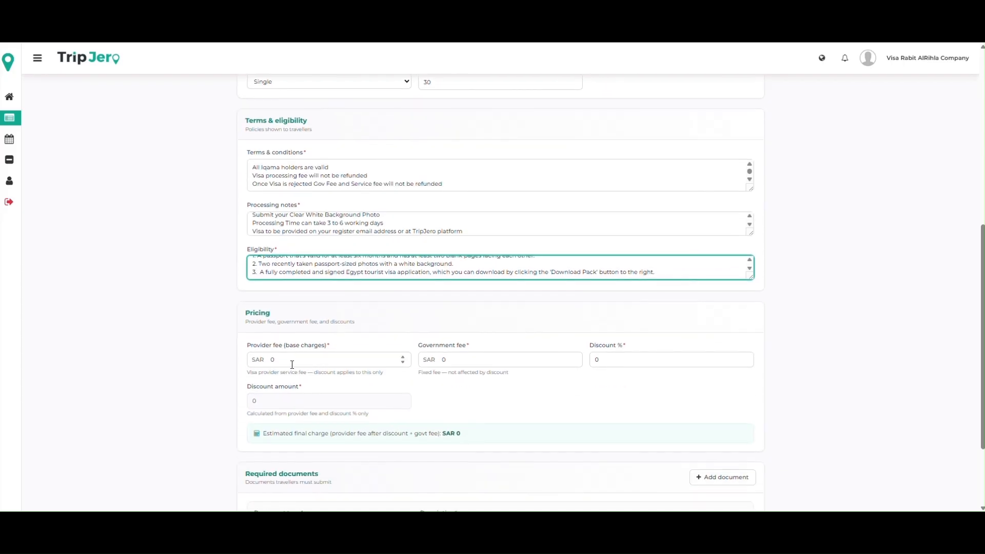
click(292, 364)
key(BackSpace)
text(780)
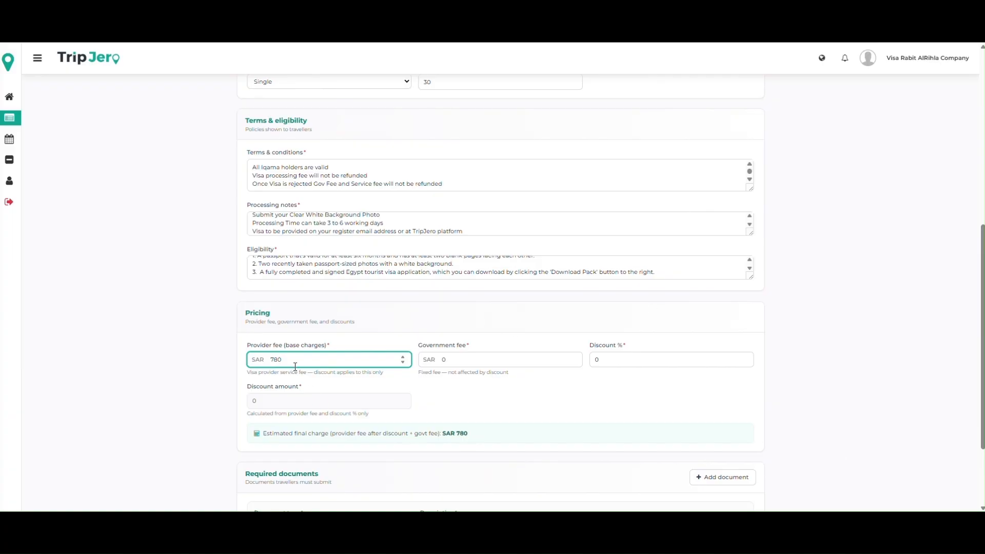
Step: Set the provider fee to SAR 300 and the government fee to SAR 500
drag(294, 360, 235, 370)
text(300)
key(Tab)
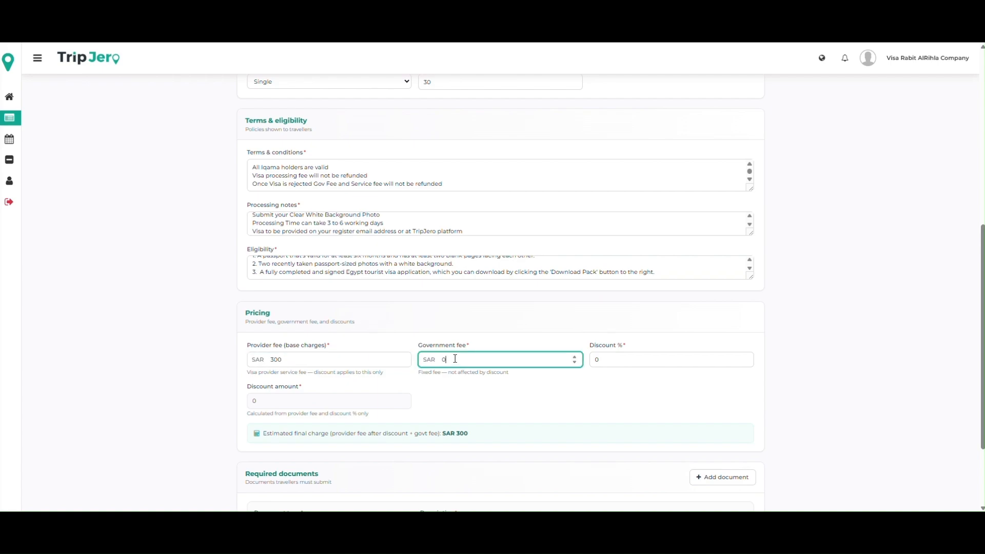
text(500)
click(641, 399)
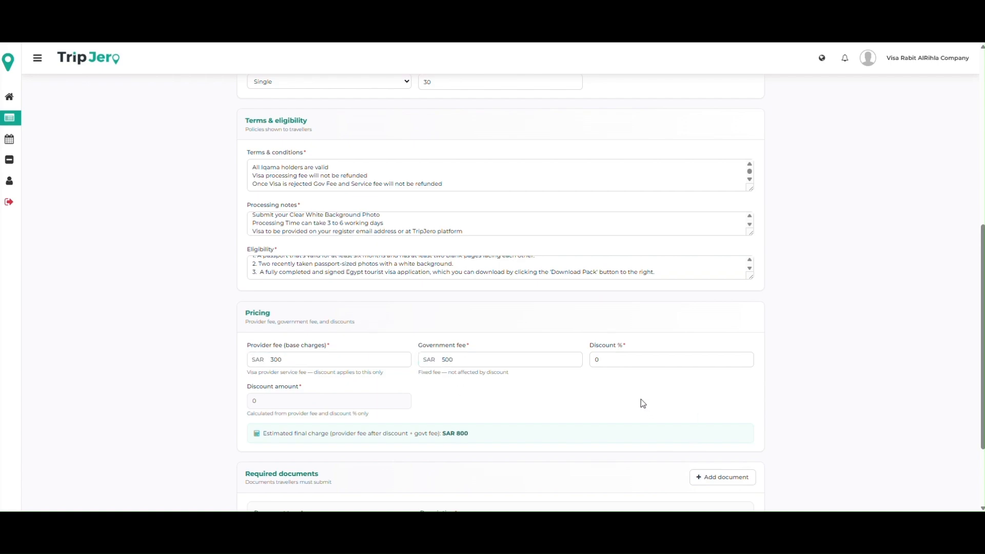
Step: Set the discount to 2 percent
click(604, 357)
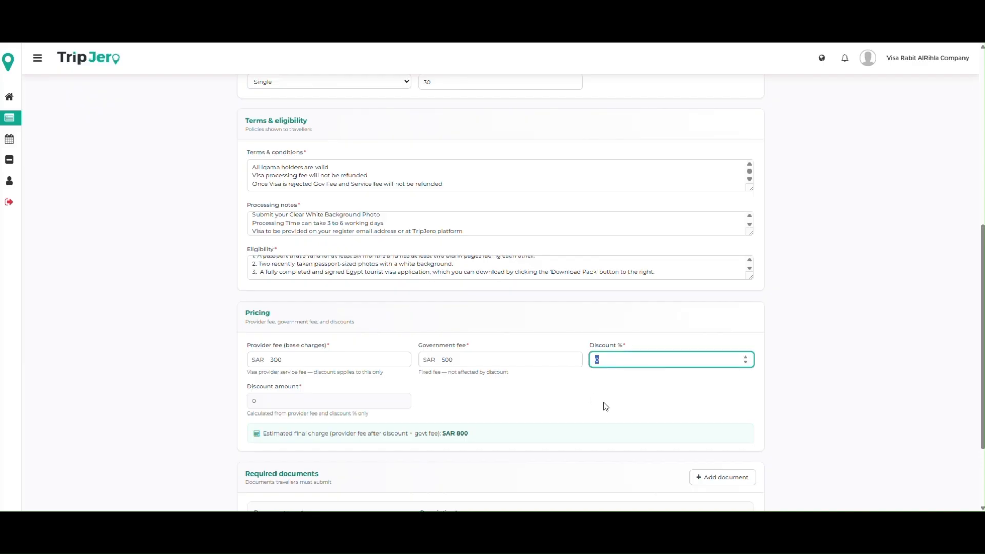
text(2)
click(587, 412)
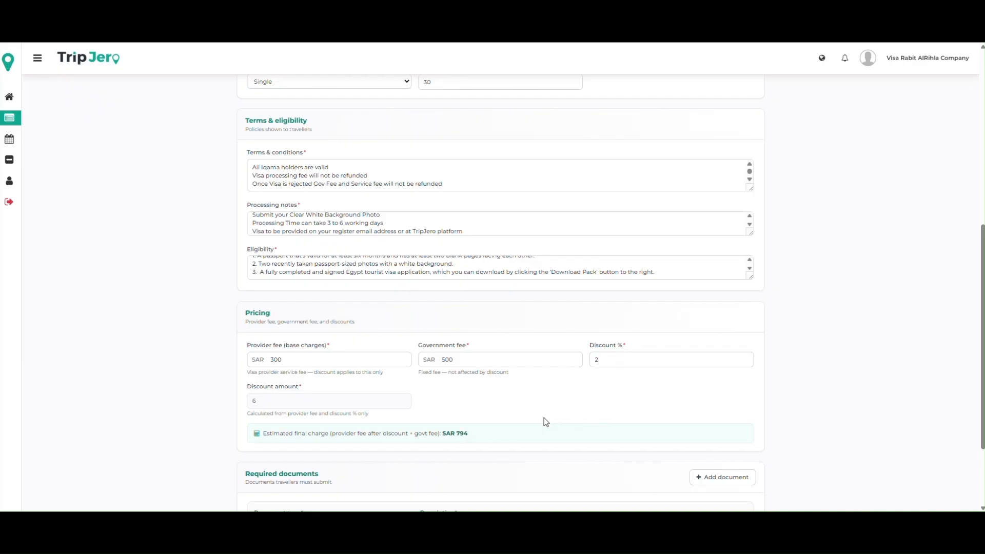
Step: Set the discount to 10 percent
click(610, 358)
text(10)
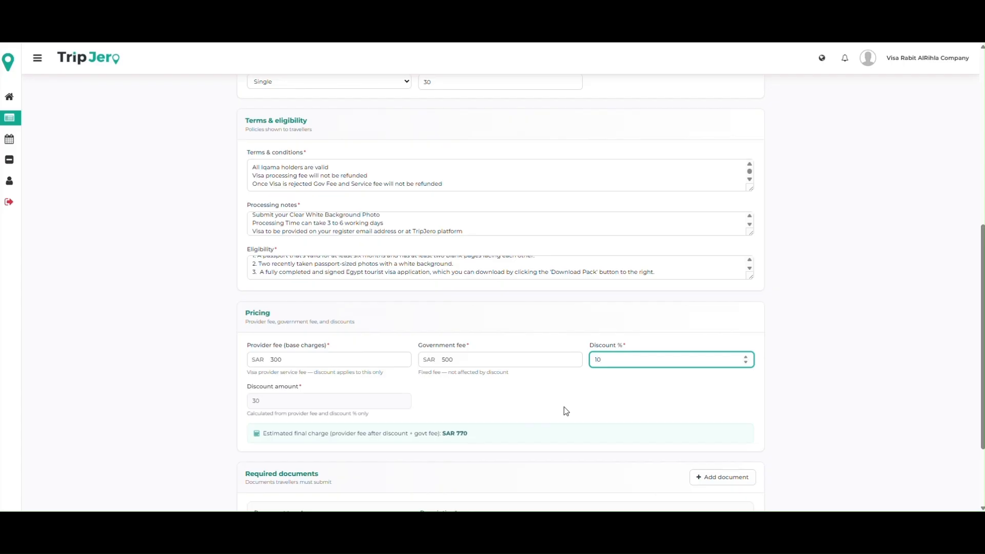
Step: Fill in the first required document as Passport with the description "Valid Passport mini 6 months"
click(492, 435)
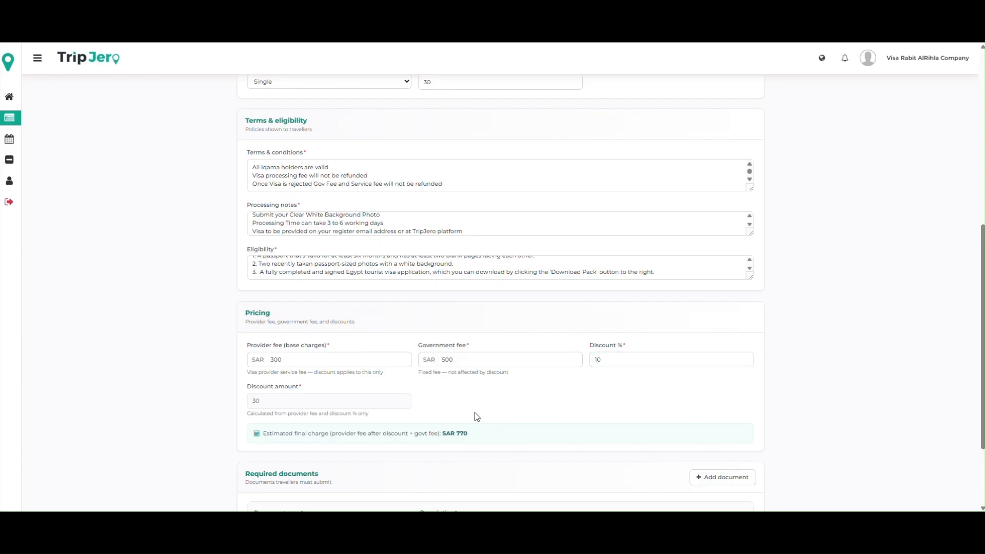
scroll(476, 413, down, 2)
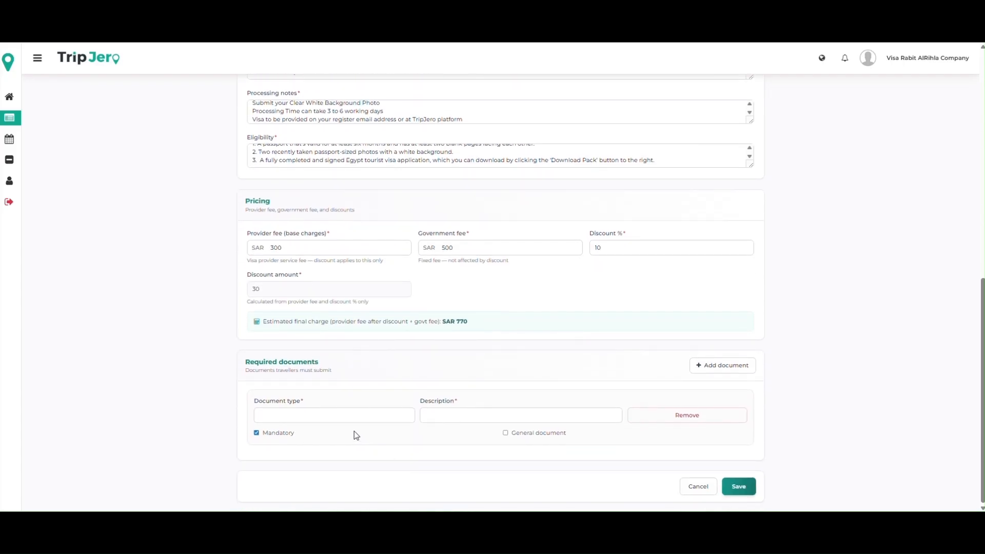
click(347, 414)
text(Passport)
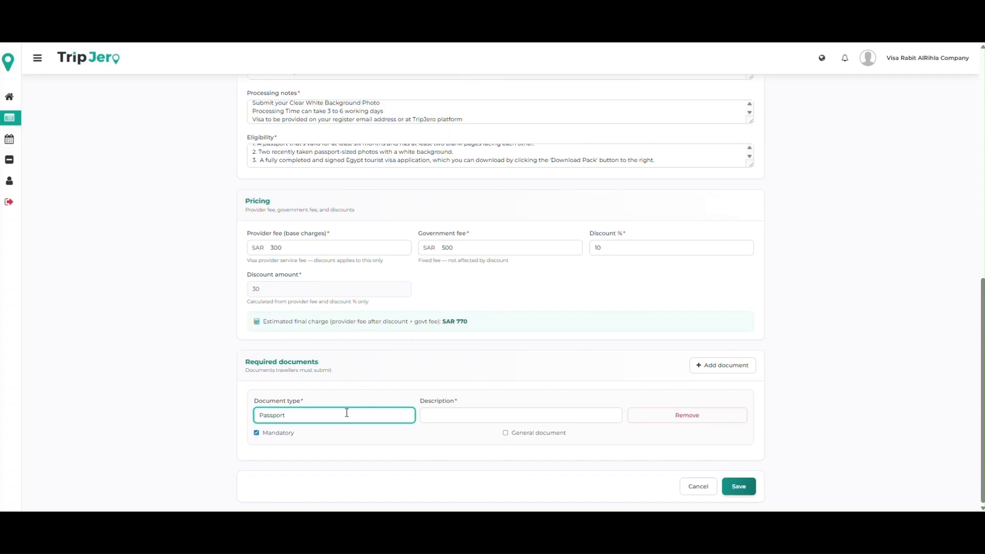
click(453, 415)
text(Valid )
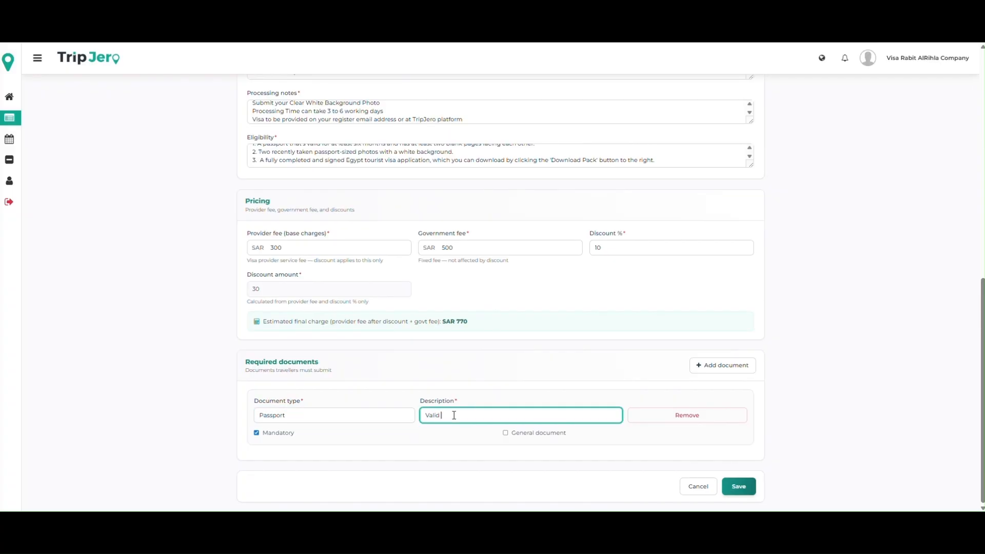
text(Passport mini 6 mont)
text(hs)
Step: Add a second required document with the document type Photo
click(705, 365)
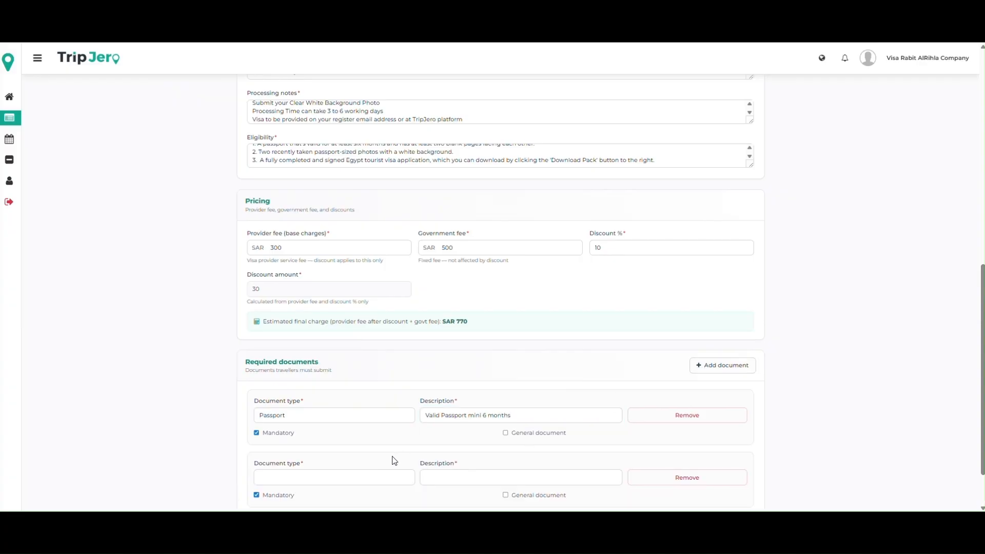
scroll(391, 460, down, 1)
click(293, 417)
text(Passp)
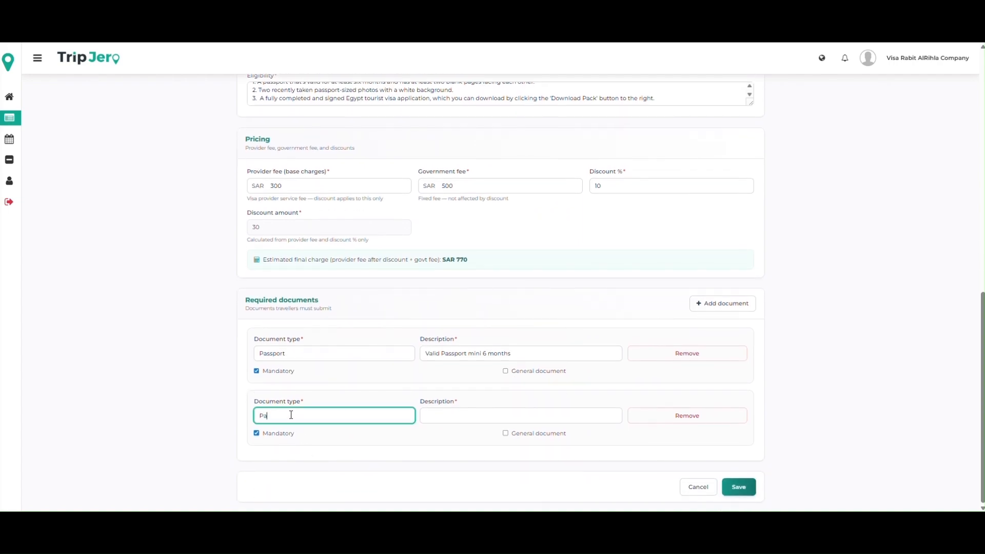
key(BackSpace)
key(BackSpace)
key(BackSpace)
key(BackSpace)
text(Photo)
Step: Describe the Photo document as "White Background Color Photo"
click(440, 417)
text(Whit)
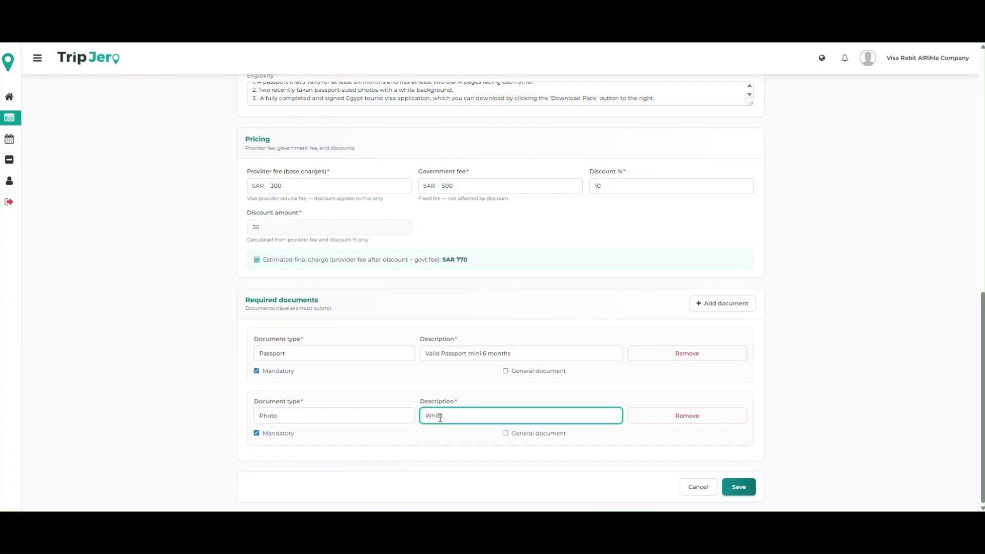
text(e Colorbackgound)
double_click(448, 416)
text(Backgo)
key(BackSpace)
text(round Color Photo)
Step: Add a required document of type Iqama with the description "Valid 3 Months Iqama"
click(718, 306)
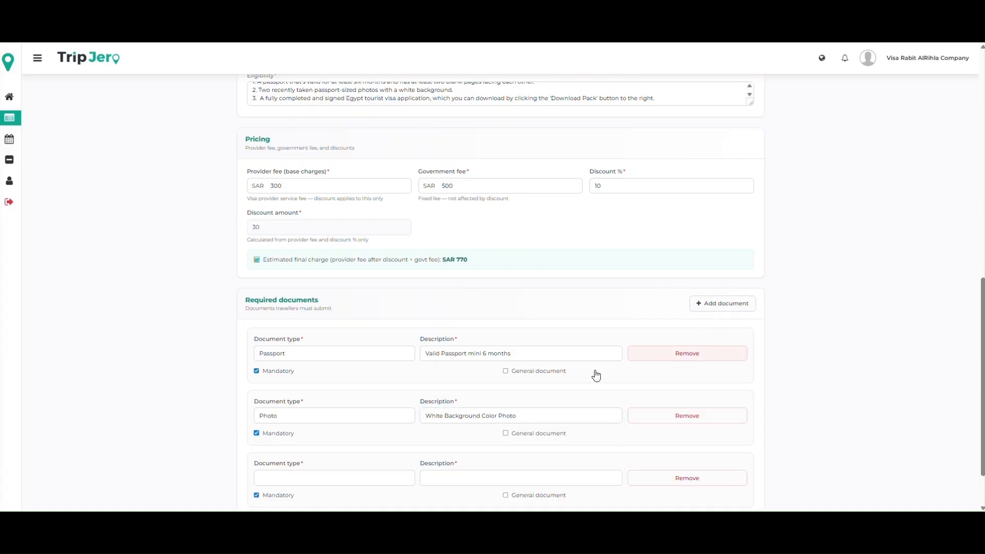
scroll(595, 377, down, 2)
click(373, 412)
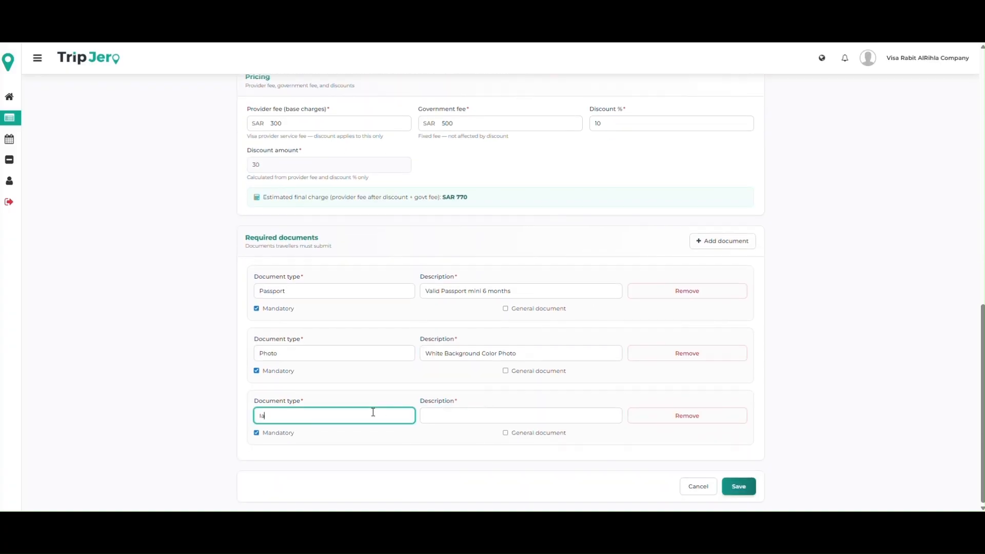
text(Ia)
text(qam)
click(461, 413)
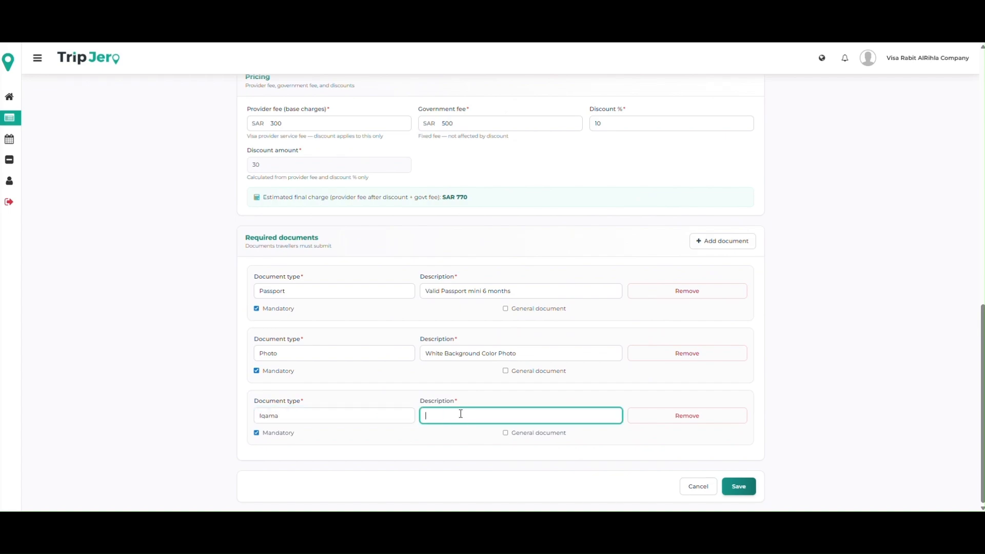
text(Valid )
text(3 Months)
text( Q)
text(qama)
Step: Add a fourth required document with the type "Hotel/Accommodation Booking", correcting the spelling of Accommodation
click(723, 240)
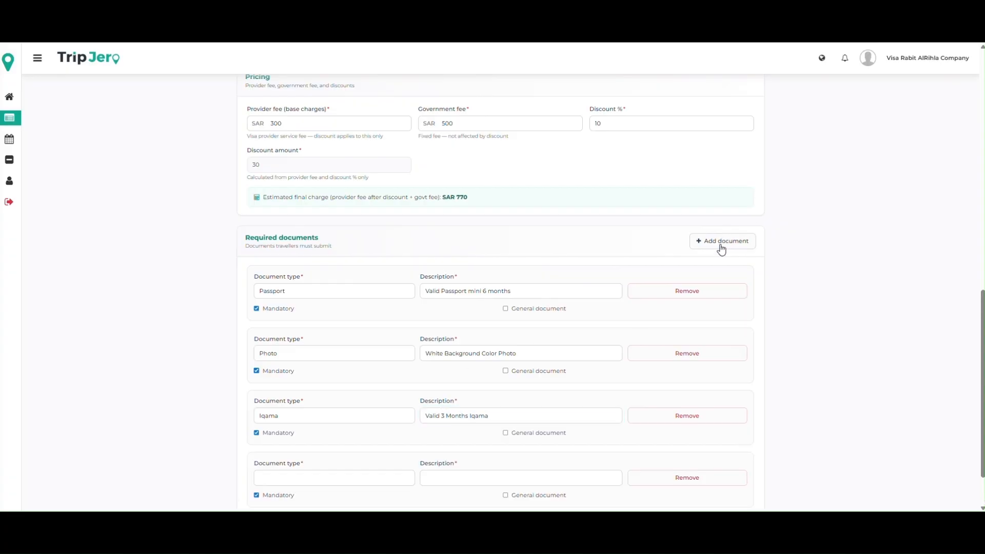
scroll(287, 445, down, 1)
click(268, 421)
text(Hot)
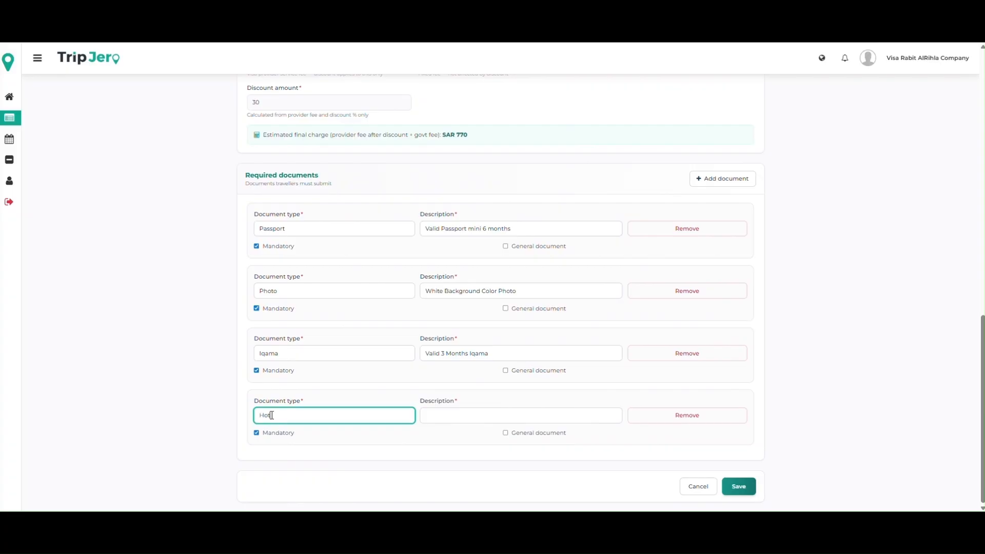
text(el Accomodation)
double_click(310, 417)
right_click(310, 417)
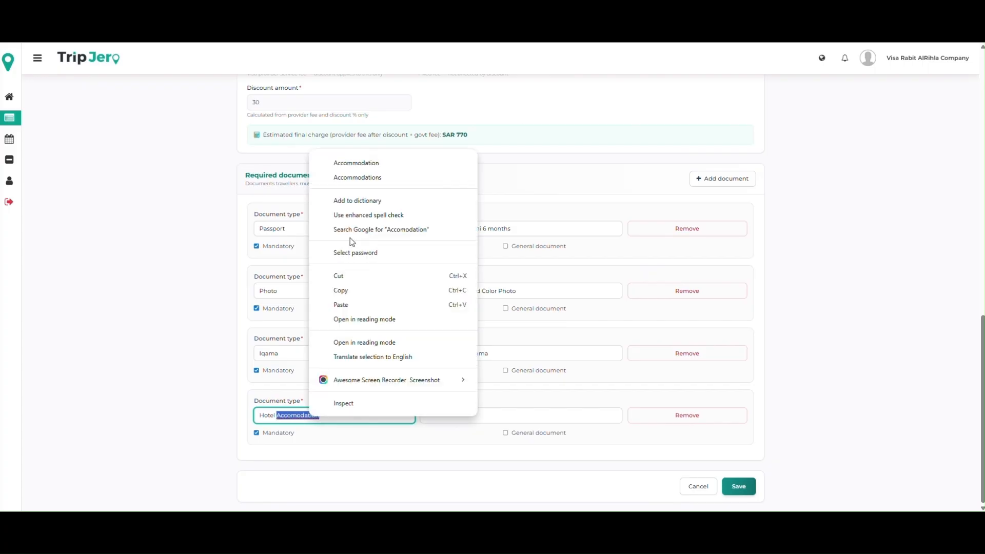
click(367, 160)
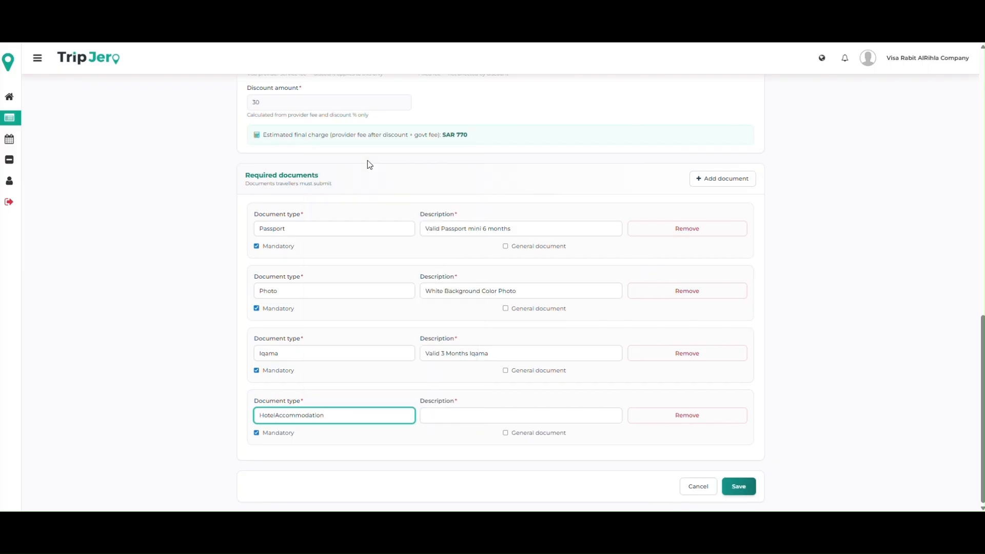
text(Booking)
Step: Describe the hotel document as "Hotel Booking if you have else we will book" and make it a general document instead of mandatory
click(433, 413)
text(Hotel)
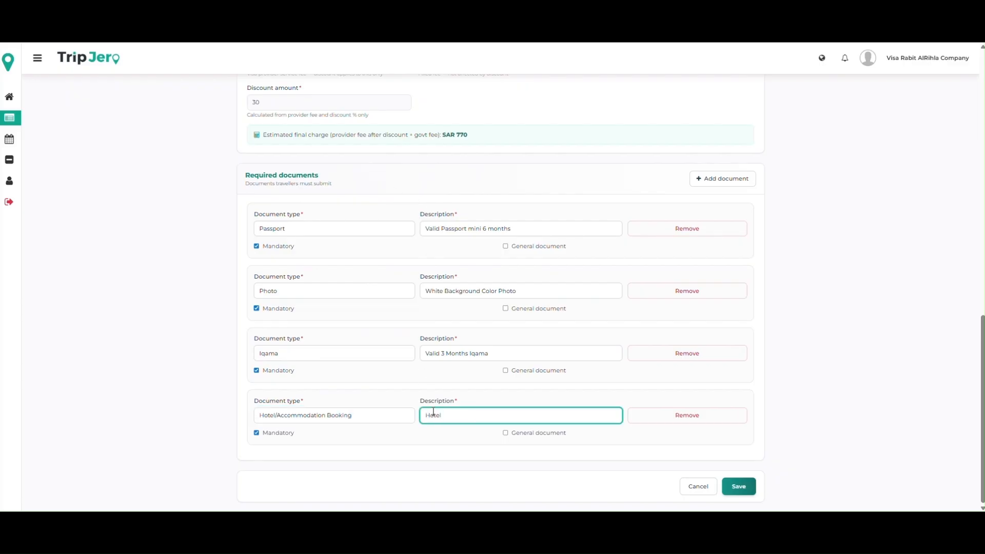
text( Booking if you haa)
text(e else will)
key(ctrl+Left)
text(we will book)
click(505, 433)
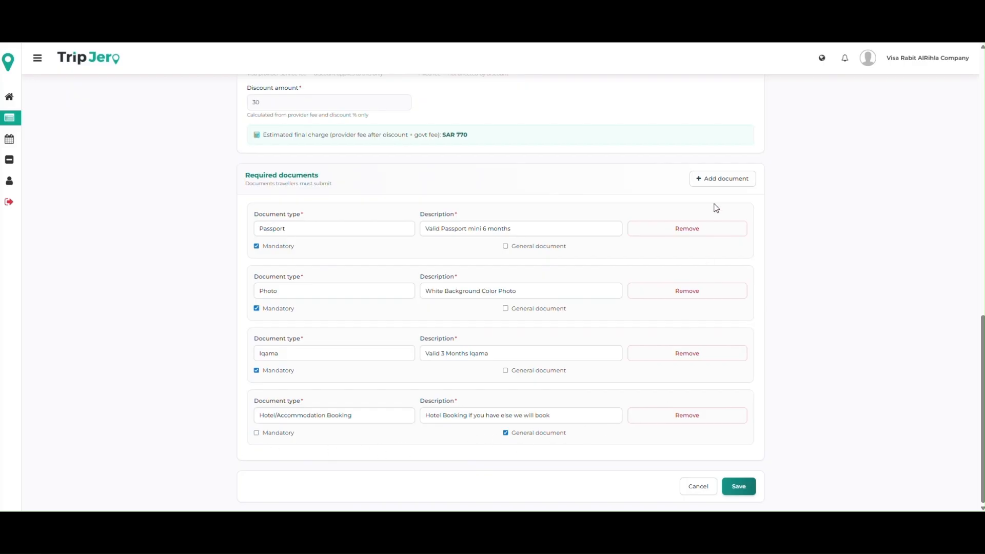
Step: Add a fifth required document with the document type "Flight Tickets"
click(720, 183)
scroll(518, 413, down, 1)
click(277, 425)
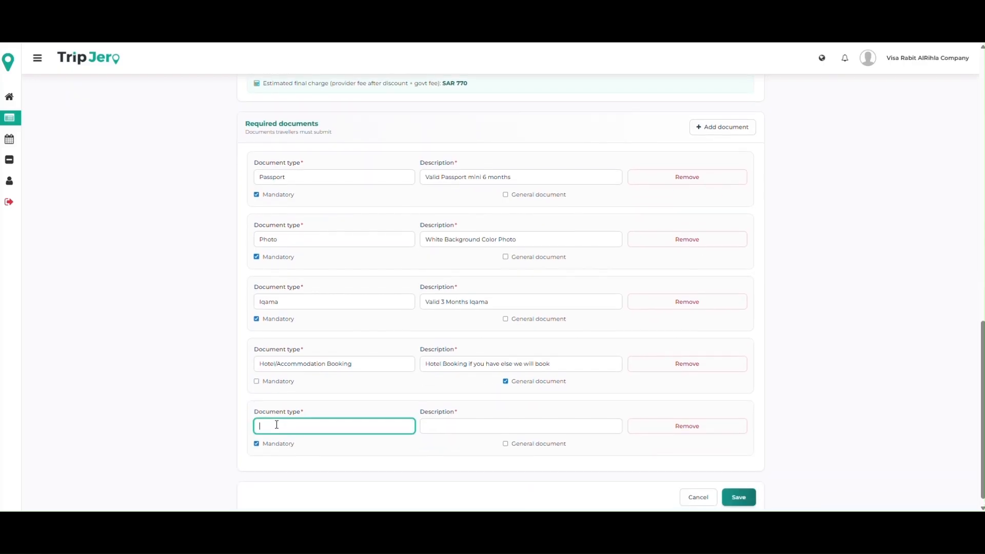
text(Flight Tickets)
Step: Describe the flight document as "Flight Tickets If you do not have we will provid" and make it general instead of mandatory
click(451, 426)
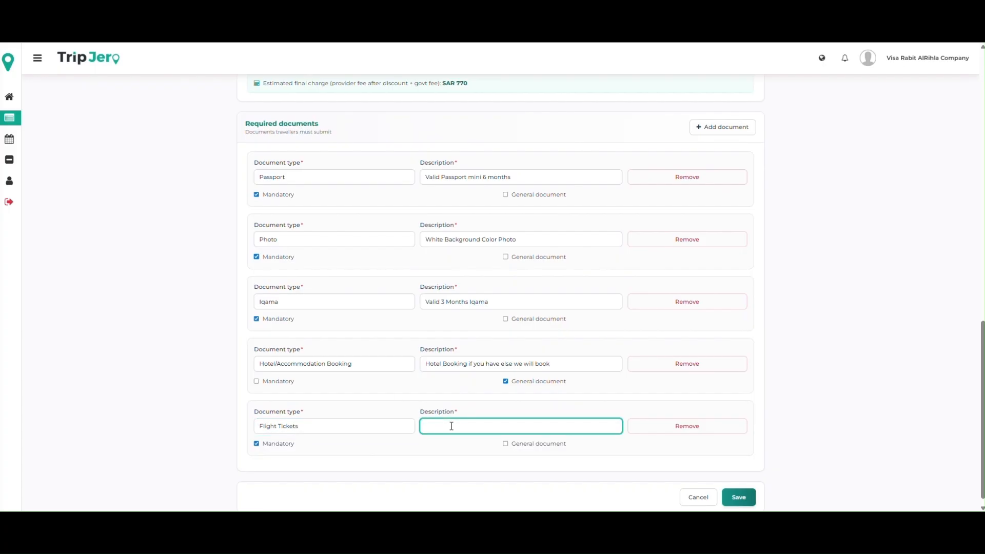
text(Flg)
text(ght)
text( Tickets)
key(BackSpace)
key(BackSpace)
key(BackSpace)
key(BackSpace)
text(If you do not have we will provided)
click(257, 444)
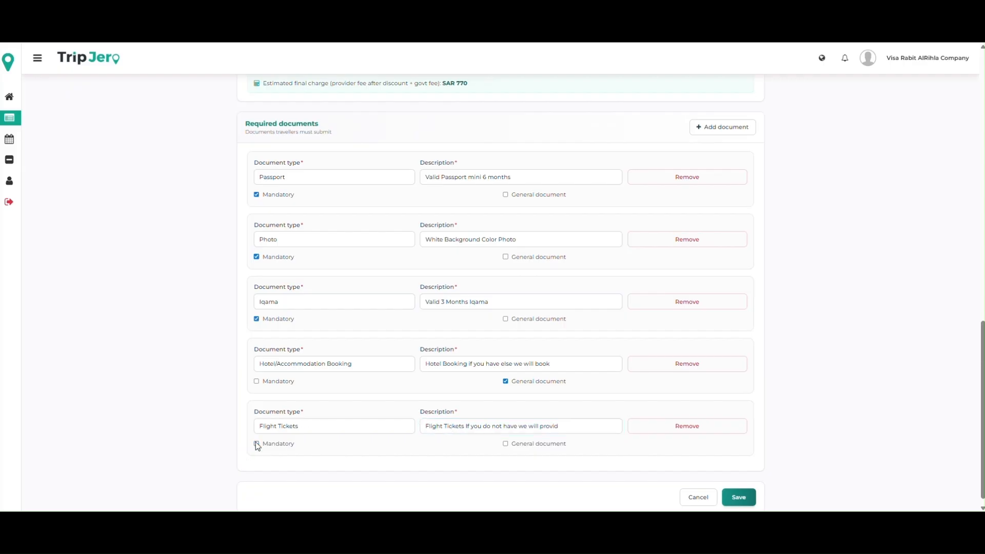
click(506, 444)
Step: Add a sixth, non-mandatory document with the document type "Company Letter"
click(737, 130)
scroll(385, 414, down, 2)
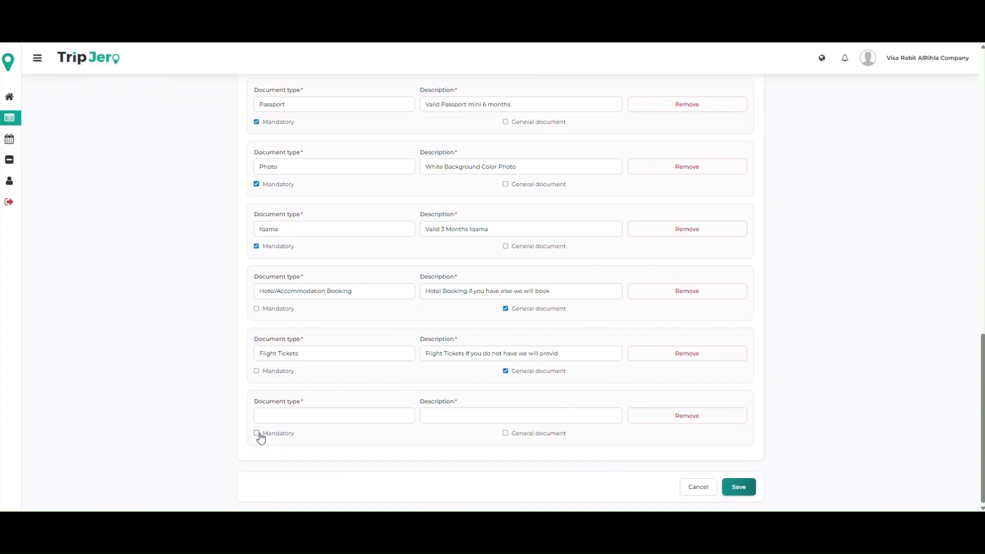
click(282, 412)
text(Company Letter)
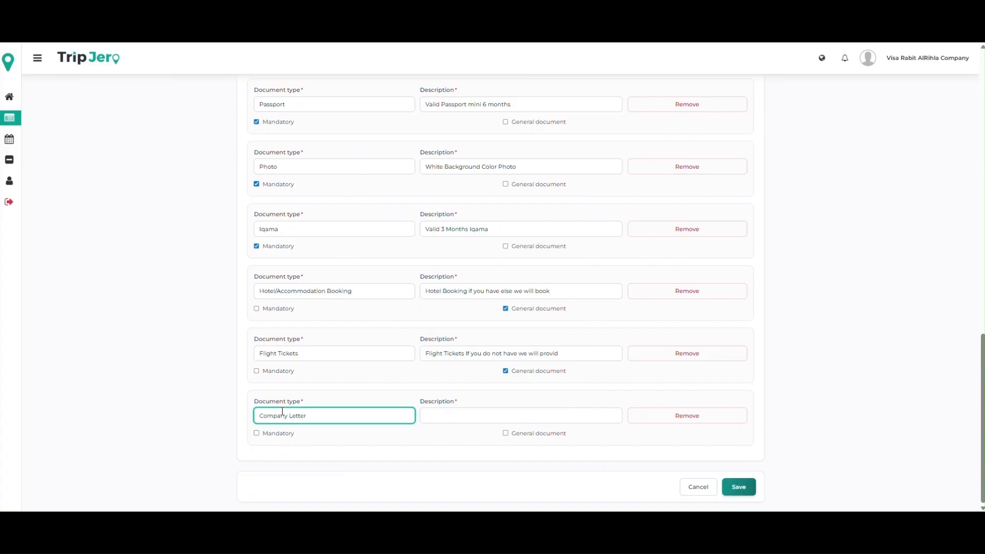
Step: Describe the Company Letter as "IF you are employee and resident of Saudi Arabia then Company letter"
click(432, 414)
text(IF)
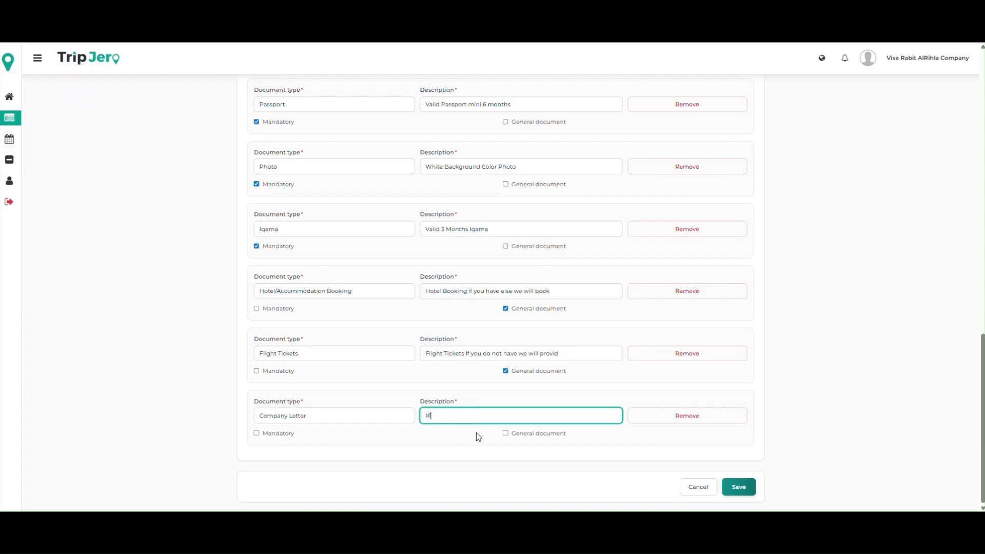
text( you are employee and resident of Saudi)
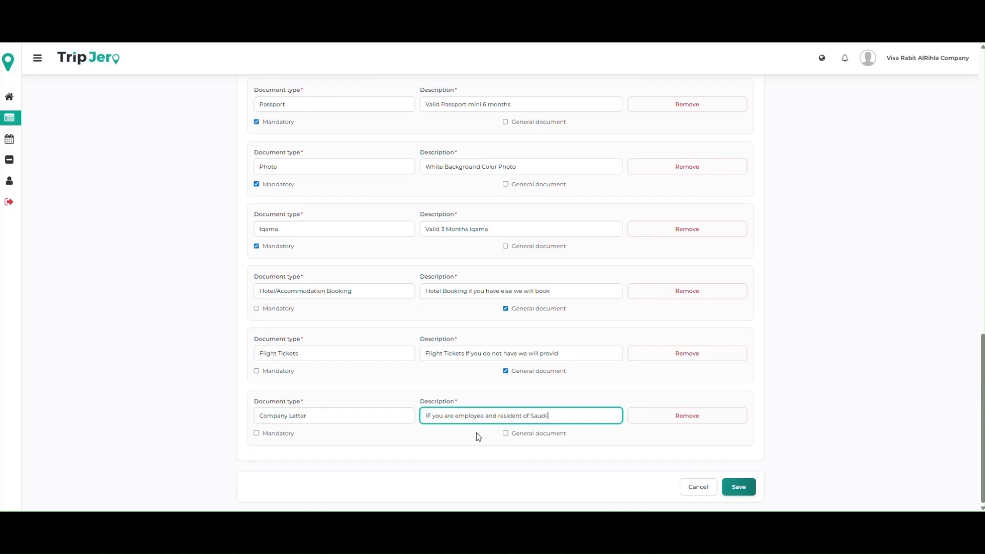
text( Arabia then Company letter)
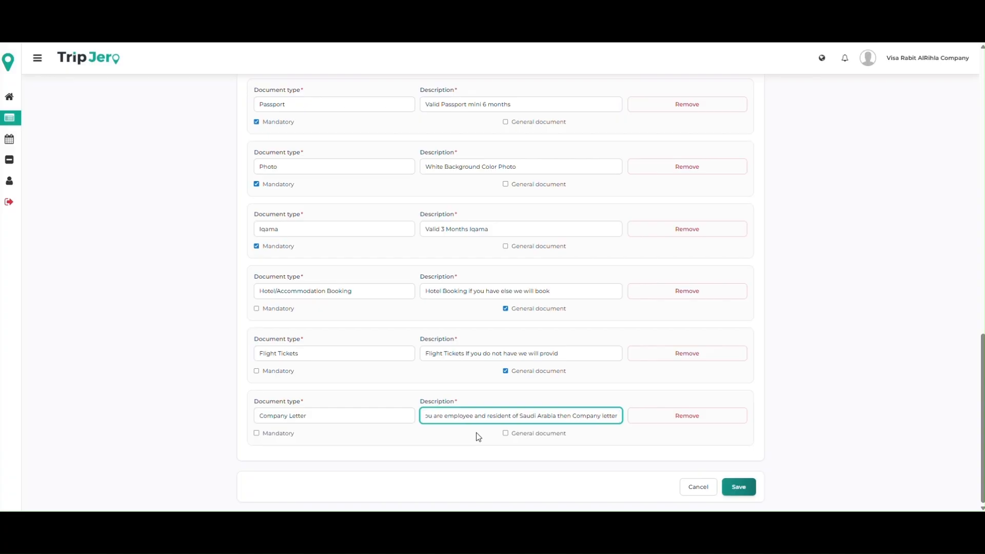
Step: Mark the Company Letter as a general document and save the visa service
click(506, 434)
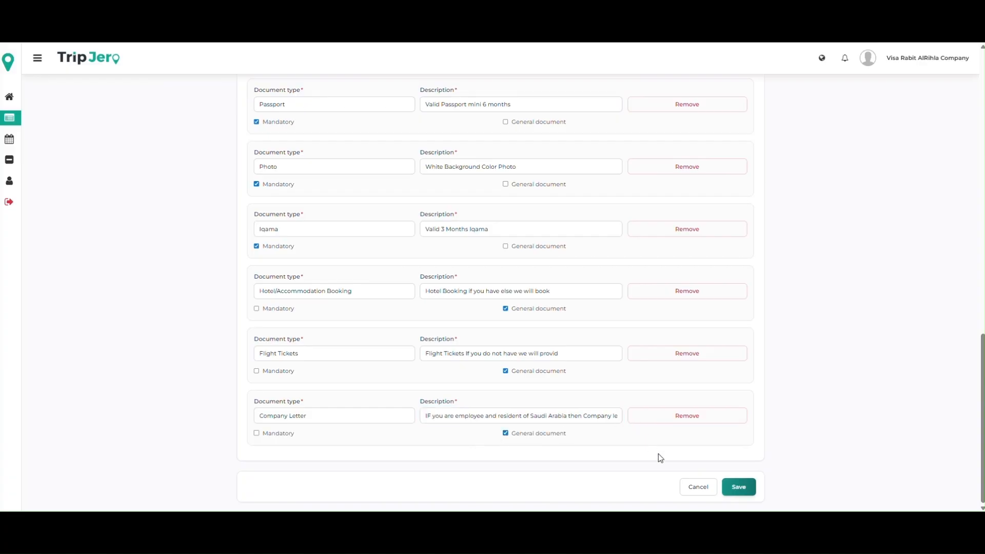
click(737, 488)
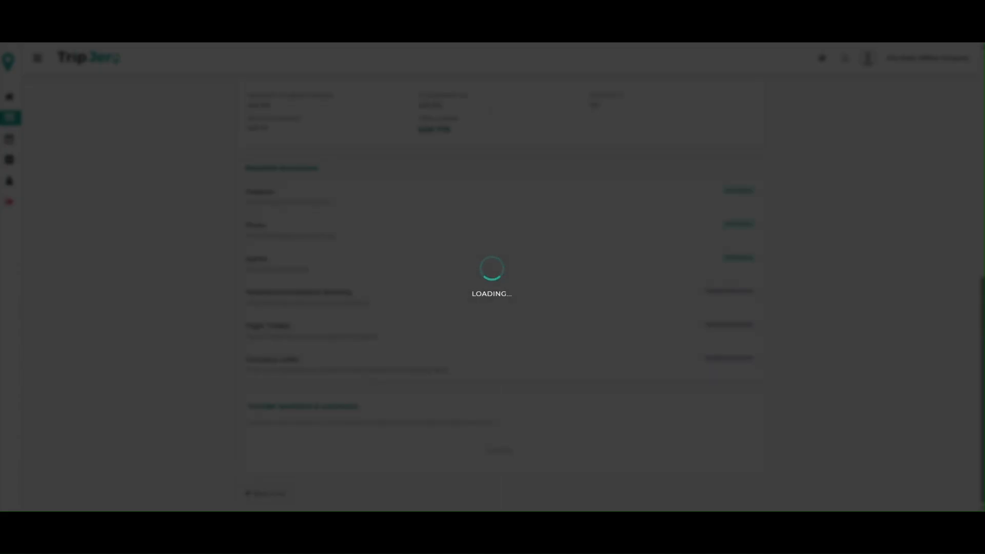
Step: Review the saved draft's basic information, processing and validity details, and terms and eligibility
scroll(550, 347, up, 9)
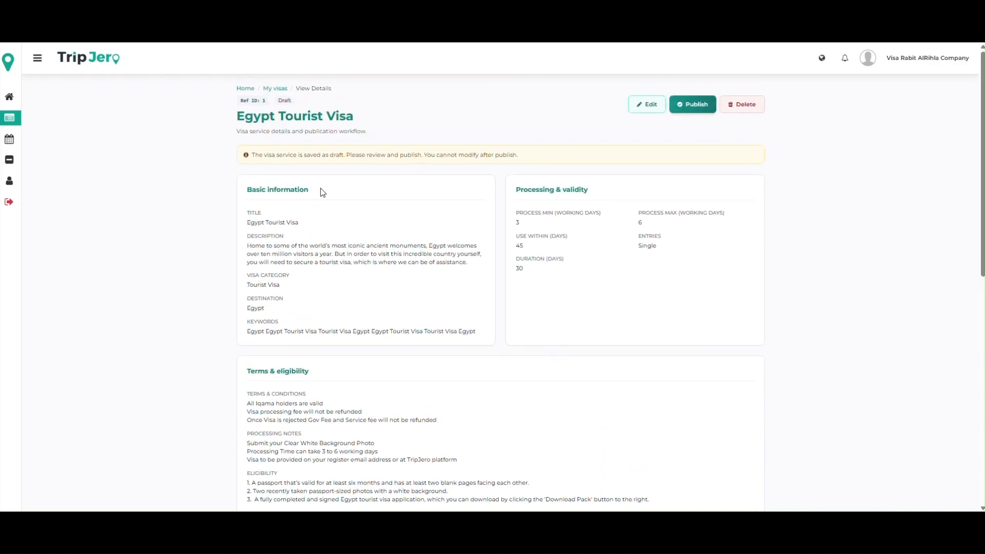
drag(250, 212, 311, 271)
click(330, 316)
drag(258, 333, 423, 338)
click(603, 319)
drag(539, 212, 634, 257)
scroll(633, 257, down, 2)
click(288, 300)
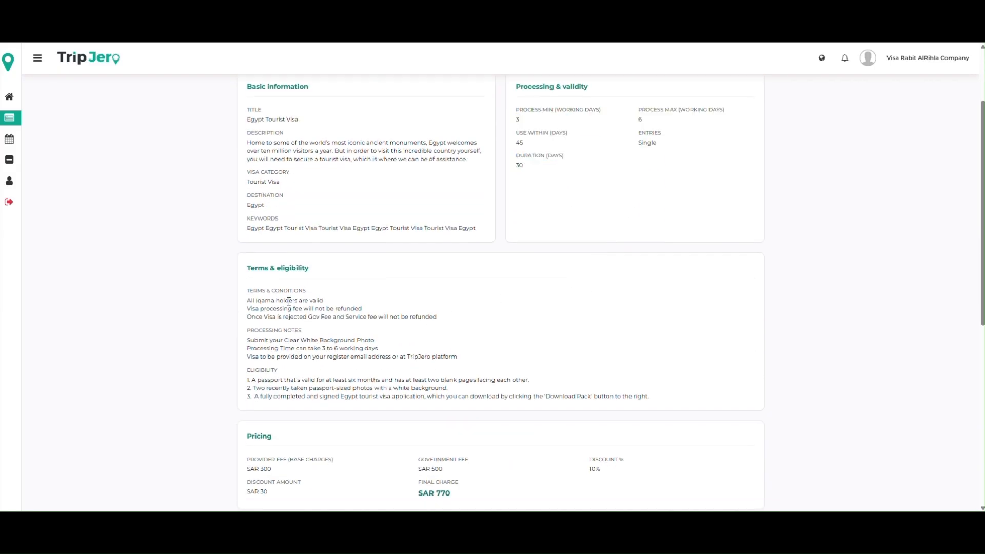
drag(257, 289, 300, 363)
click(288, 339)
Step: Check the draft's pricing, required documents, and traveller questions and comments section
scroll(289, 342, down, 2)
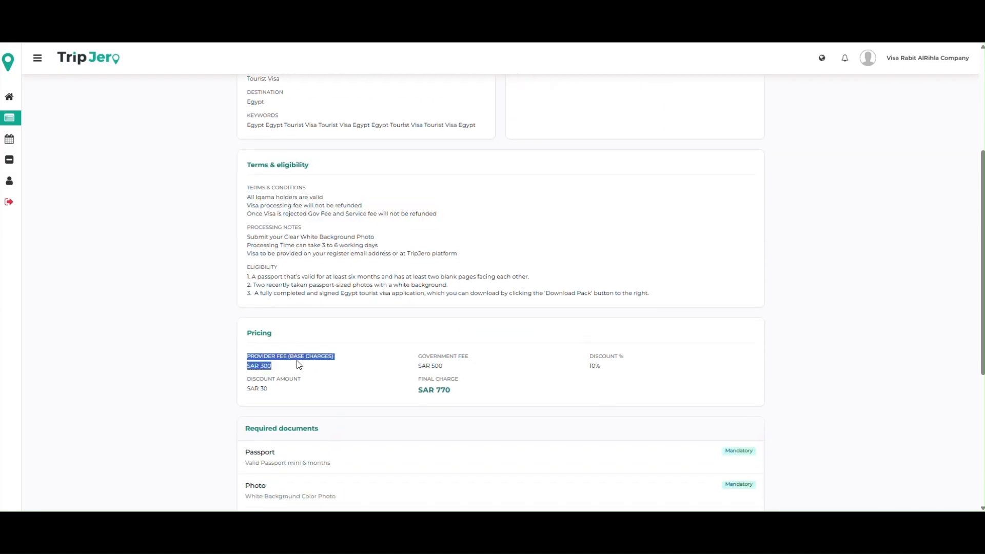
scroll(300, 363, down, 5)
drag(253, 185, 627, 367)
click(627, 367)
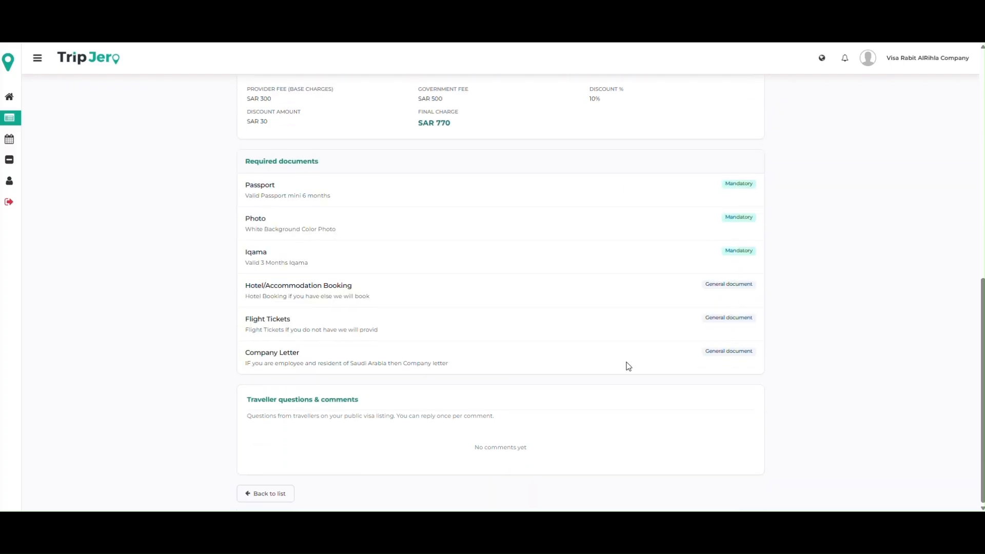
drag(272, 425, 486, 425)
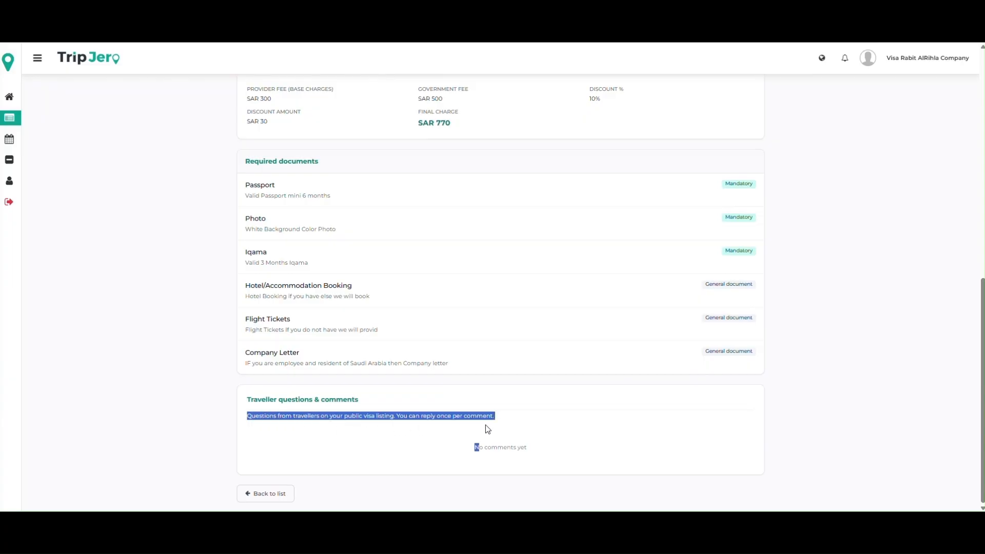
click(536, 442)
scroll(532, 412, up, 1)
scroll(532, 412, up, 7)
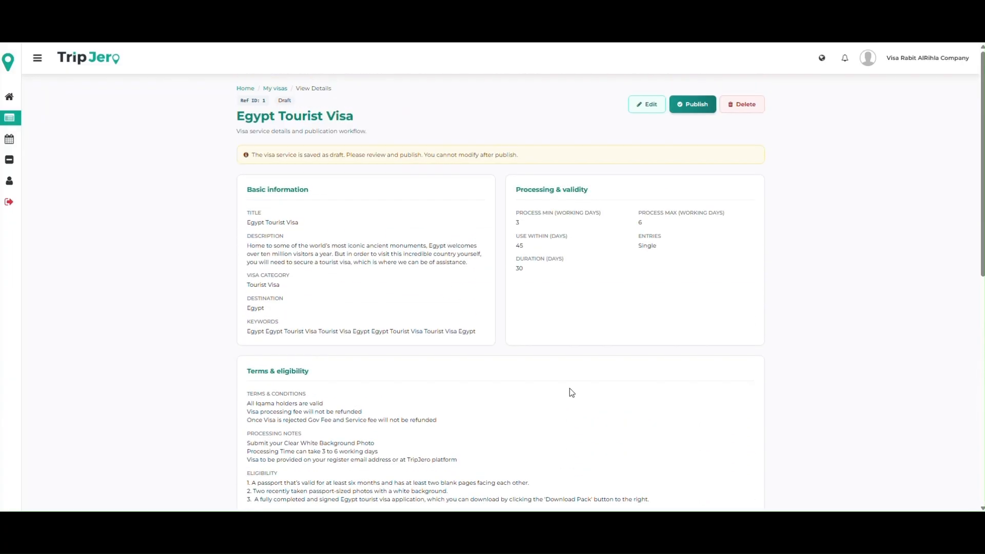
Step: Open the Egypt Tourist Visa draft for editing and look over its title, keywords, processing and terms fields
click(650, 109)
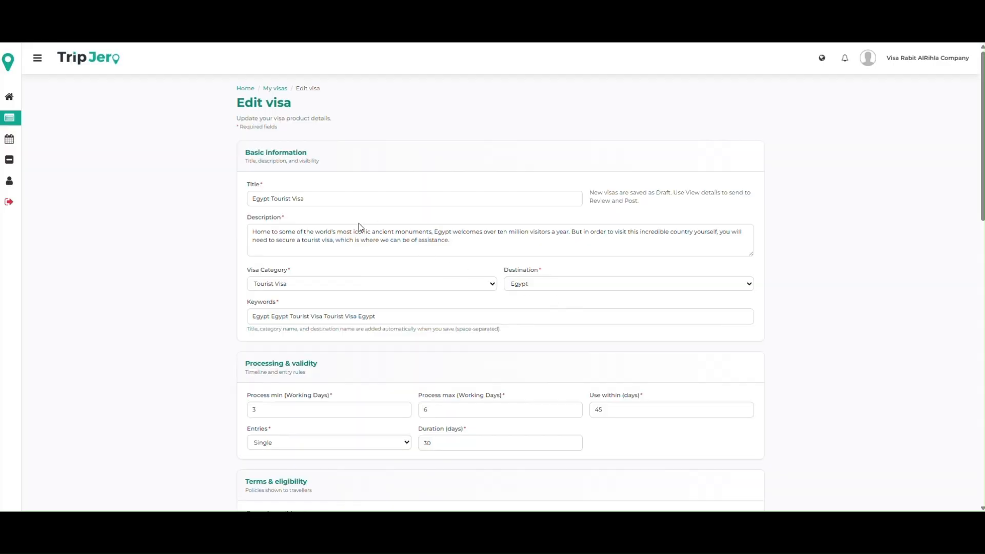
click(304, 198)
click(763, 322)
scroll(521, 288, down, 2)
click(385, 213)
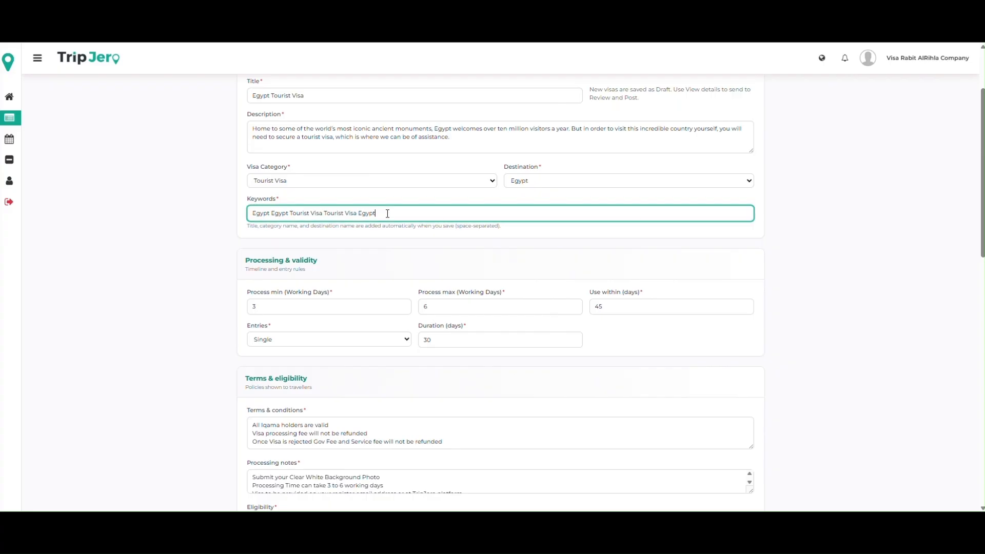
scroll(354, 302, down, 1)
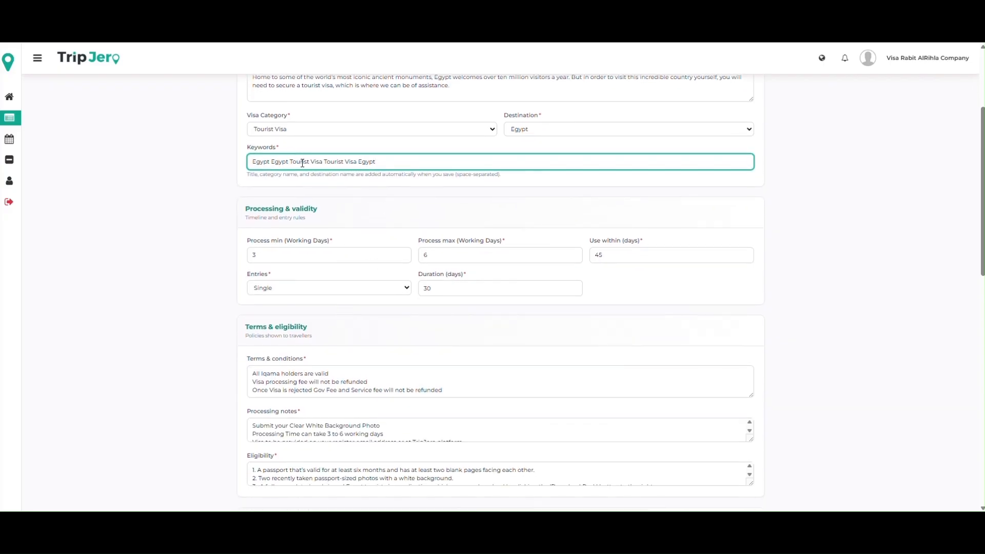
Step: Remove the duplicate words from the keywords so the field reads "Egypt Tourist Visa"
drag(310, 161, 473, 149)
key(BackSpace)
key(ctrl+z)
key(ctrl+Left)
key(ctrl+Left)
key(ctrl+Left)
key(ctrl+Left)
key(ctrl+Left)
key(ctrl+shift+Left)
key(BackSpace)
key(ctrl+Right)
key(ctrl+shift+Left)
key(BackSpace)
key(ctrl+shift+Right)
key(ctrl+shift+Right)
key(BackSpace)
click(128, 284)
Step: Set the maximum processing time to 5 working days and save the visa draft
scroll(202, 282, down, 1)
drag(435, 204, 406, 204)
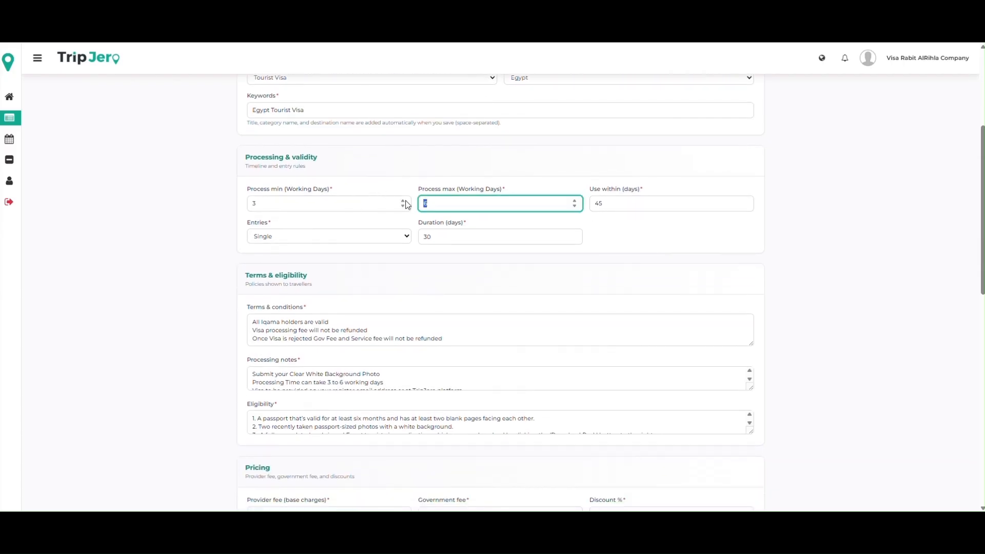
text(5)
click(741, 290)
click(294, 243)
click(220, 277)
scroll(221, 277, down, 11)
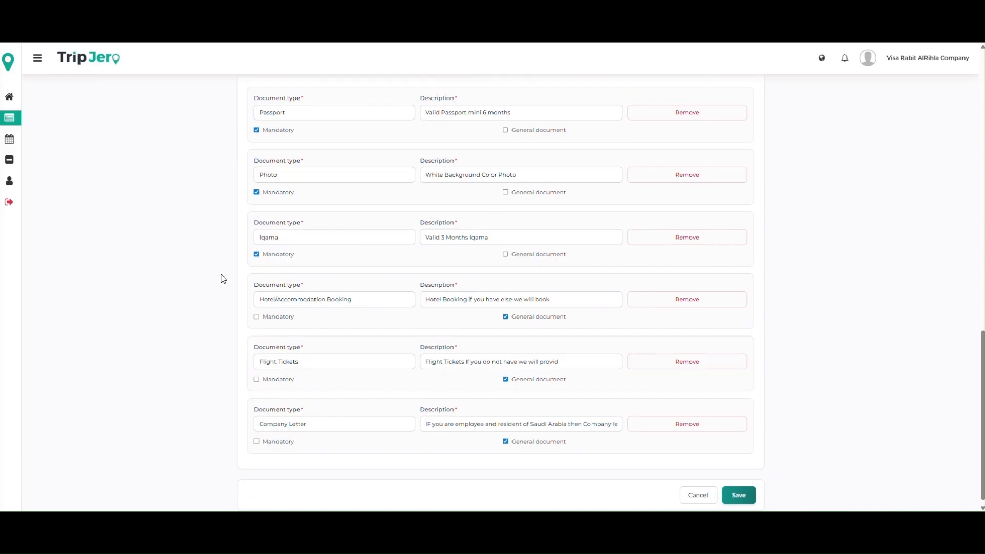
scroll(222, 279, up, 15)
scroll(223, 280, down, 15)
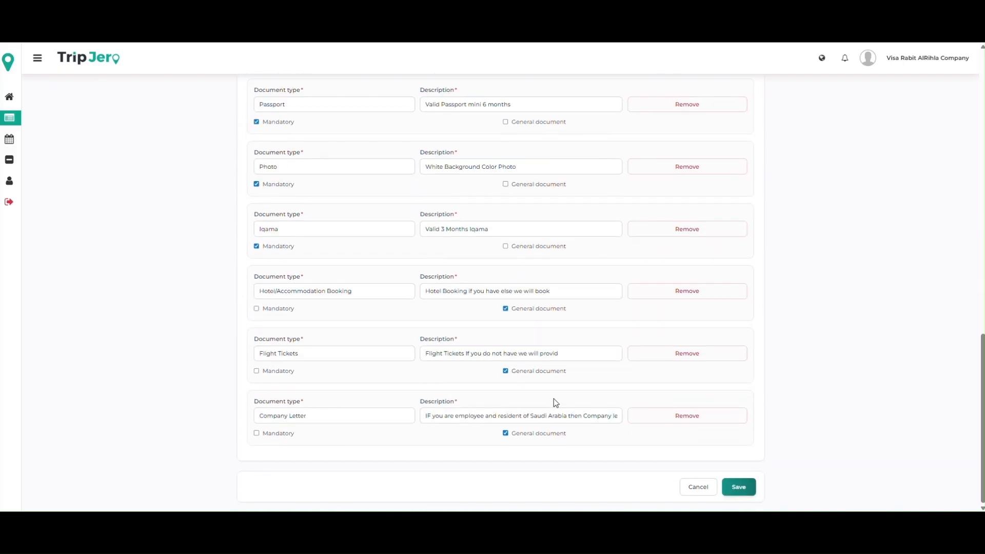
click(738, 486)
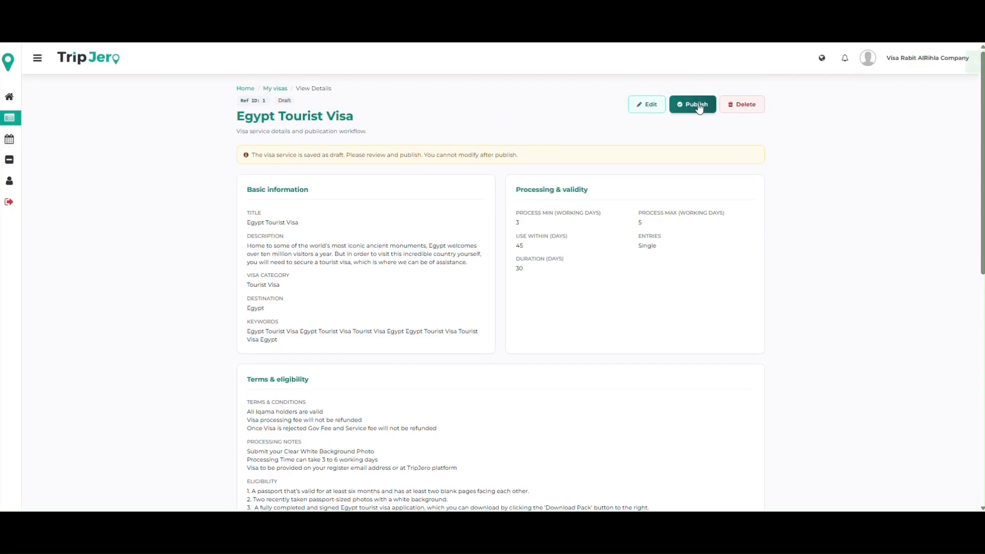
Step: Publish the Egypt Tourist Visa service and accept the confirmation
click(698, 106)
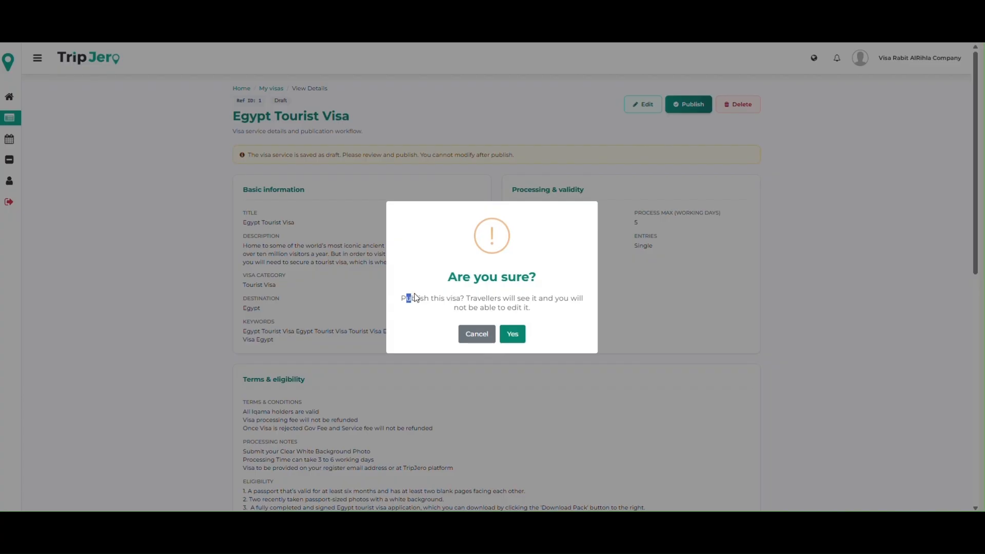
drag(485, 297, 579, 310)
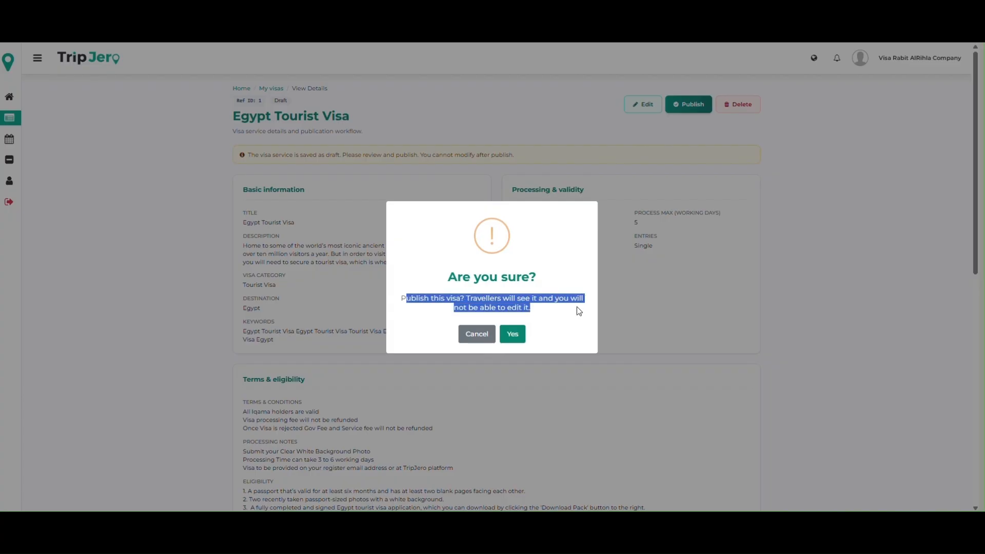
click(513, 334)
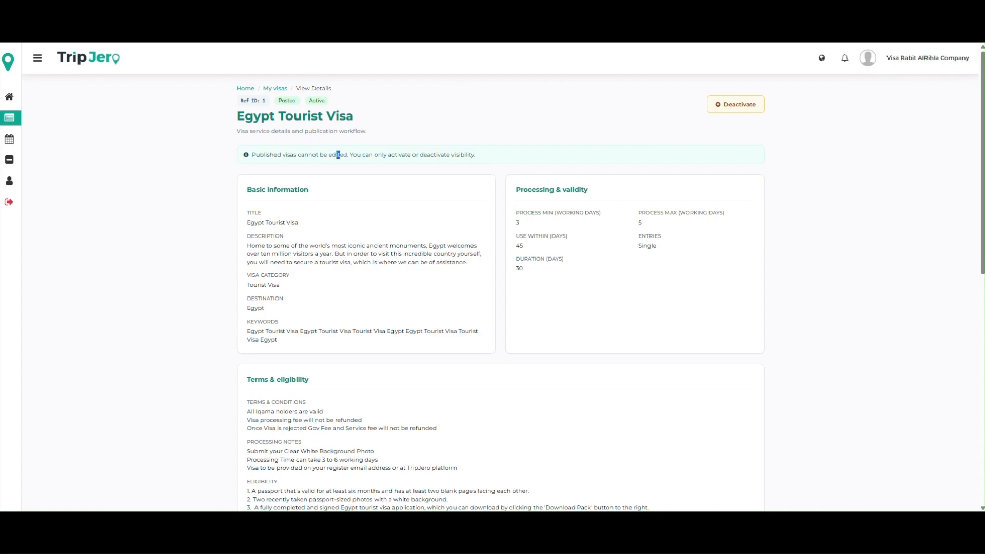
Step: Switch to the public TripJero website and find the Egypt Tourist Visa among its visa services
click(252, 7)
scroll(235, 175, up, 3)
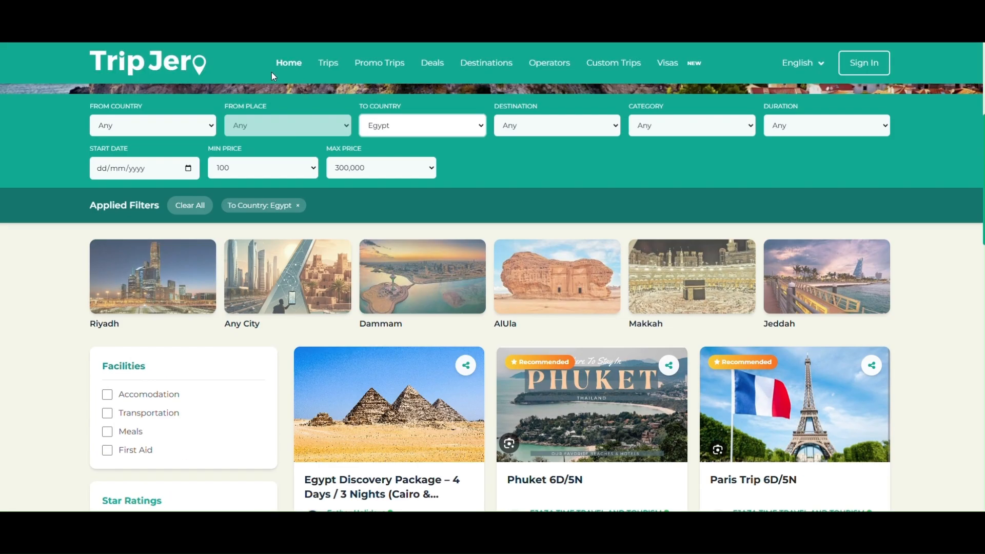
click(322, 277)
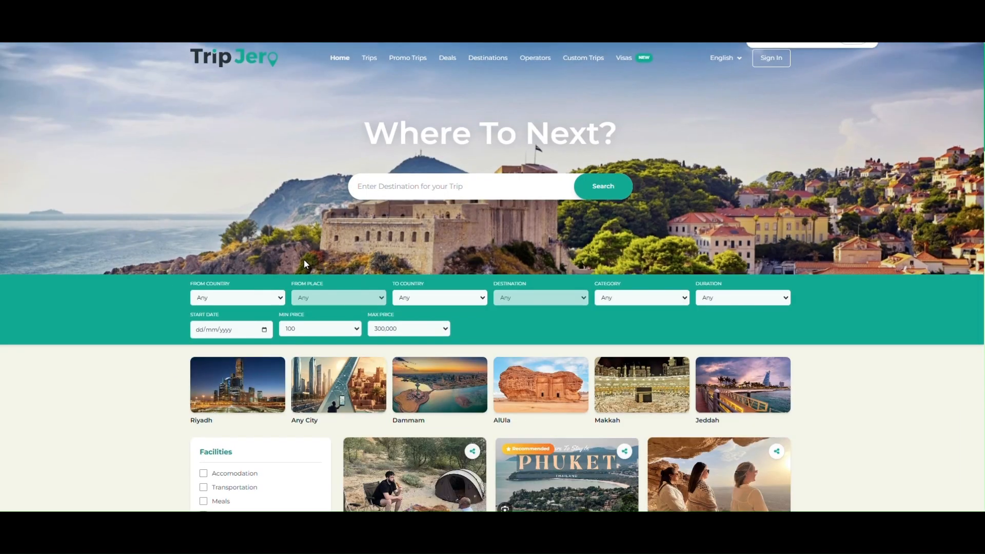
click(634, 61)
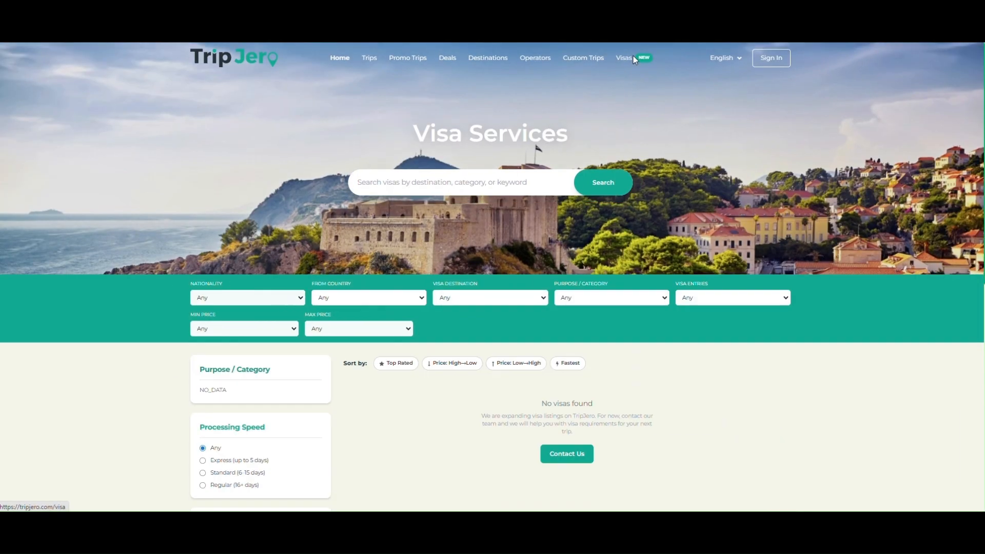
scroll(393, 213, down, 1)
scroll(393, 213, down, 2)
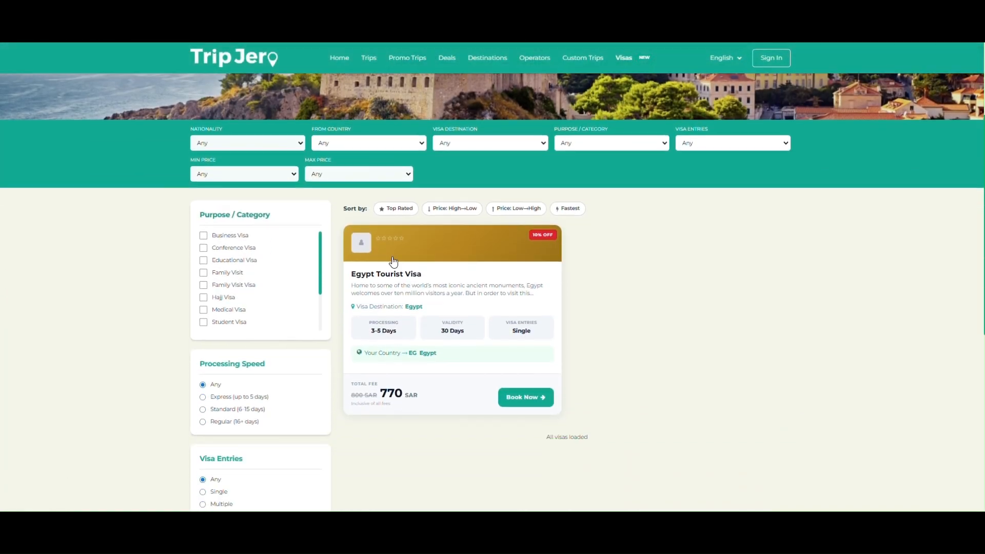
Step: Open the Egypt Tourist Visa listing and review its overview, processing notes and related trips
drag(362, 273, 535, 297)
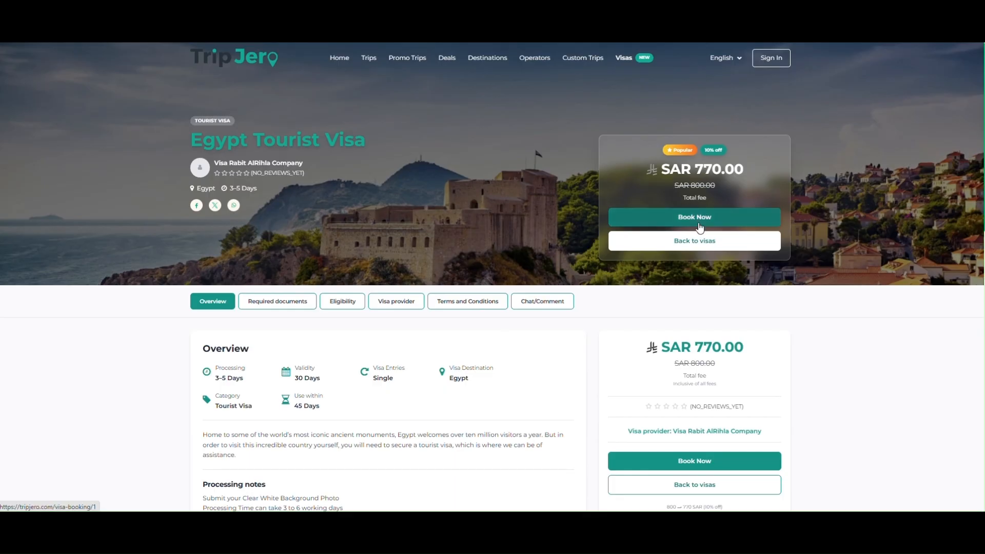
scroll(436, 306, down, 3)
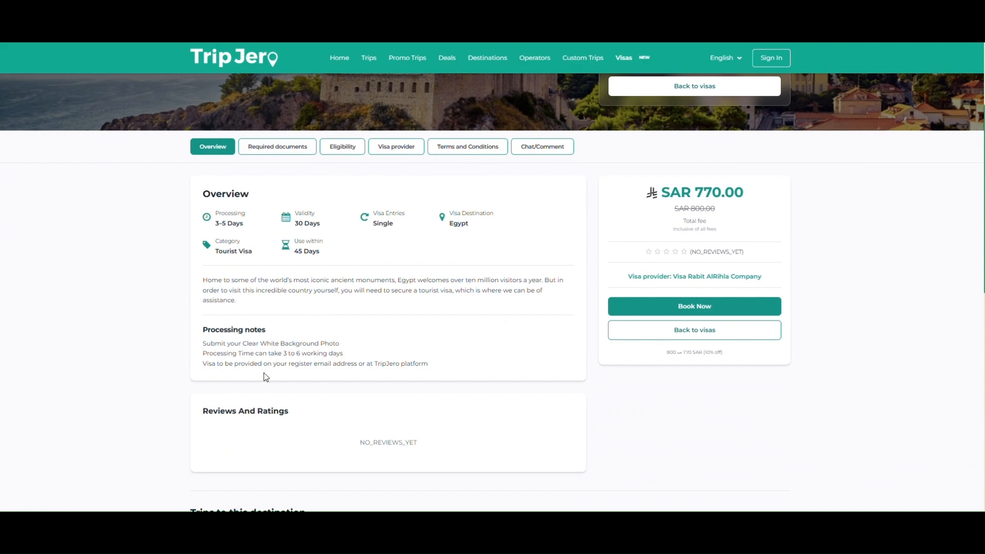
scroll(270, 378, down, 2)
scroll(261, 380, down, 4)
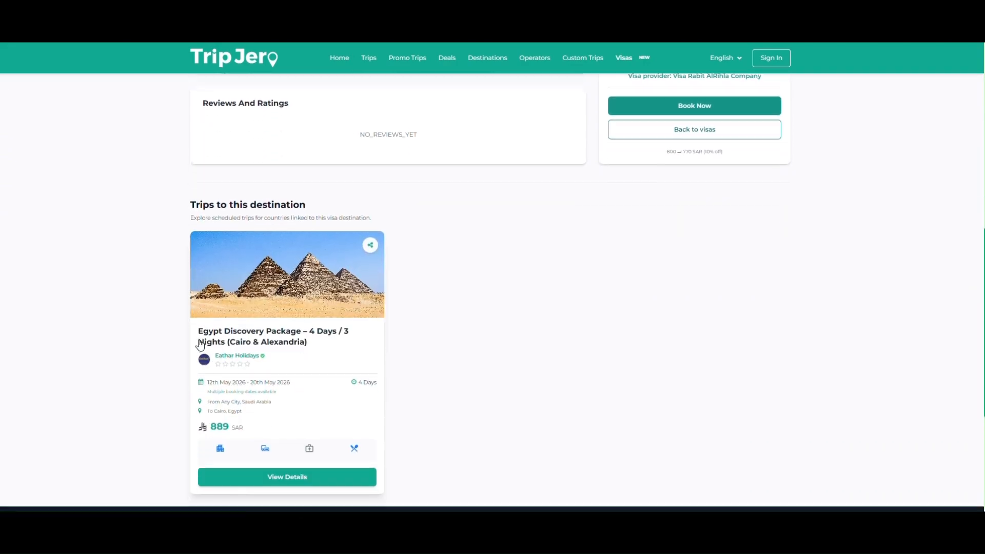
scroll(255, 349, up, 9)
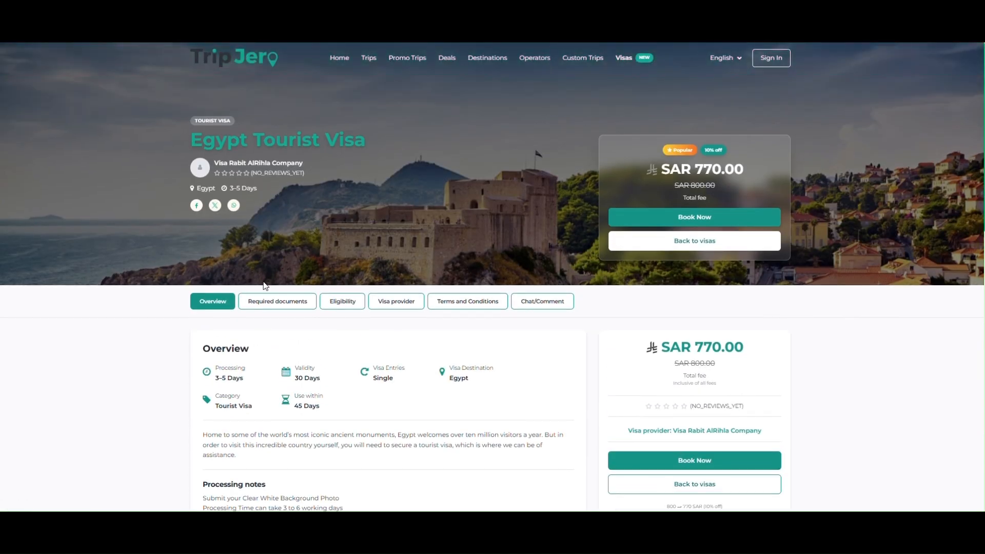
Step: Check the required documents and eligibility sections of the Egypt Tourist Visa listing
click(267, 302)
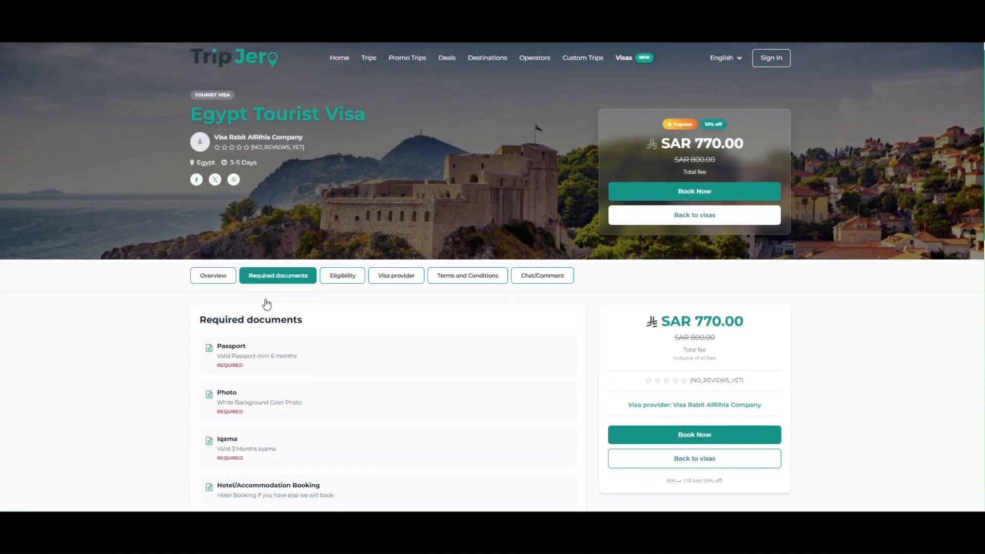
scroll(239, 288, down, 2)
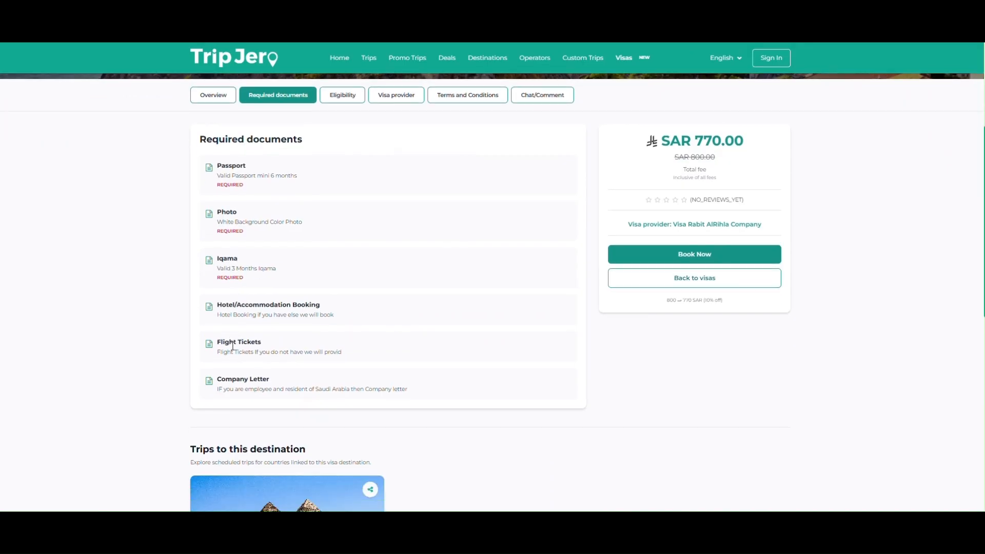
scroll(235, 308, up, 2)
click(340, 201)
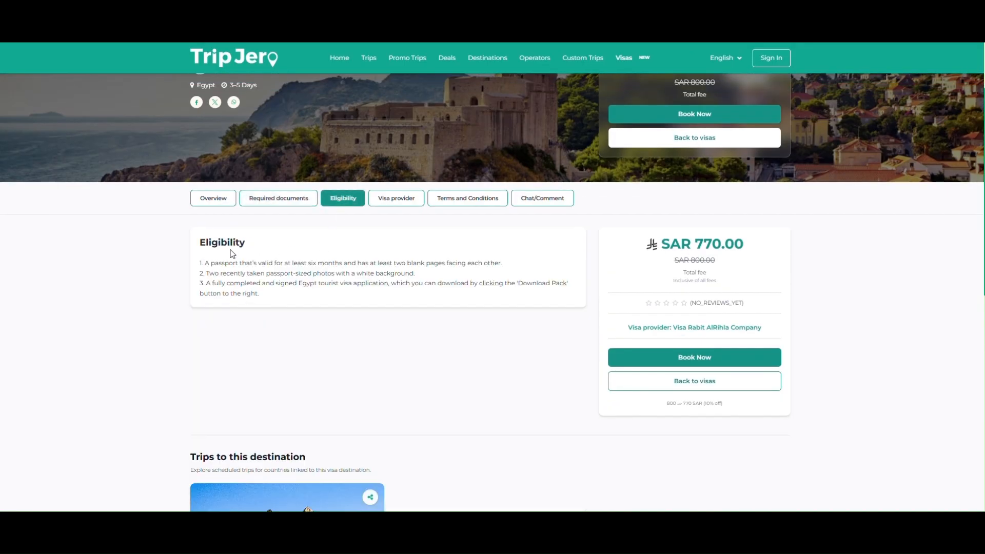
drag(232, 261, 254, 297)
click(400, 246)
Step: View the visa provider's details and profile page, and return to the Egypt Tourist Visa listing through the visas list
click(387, 200)
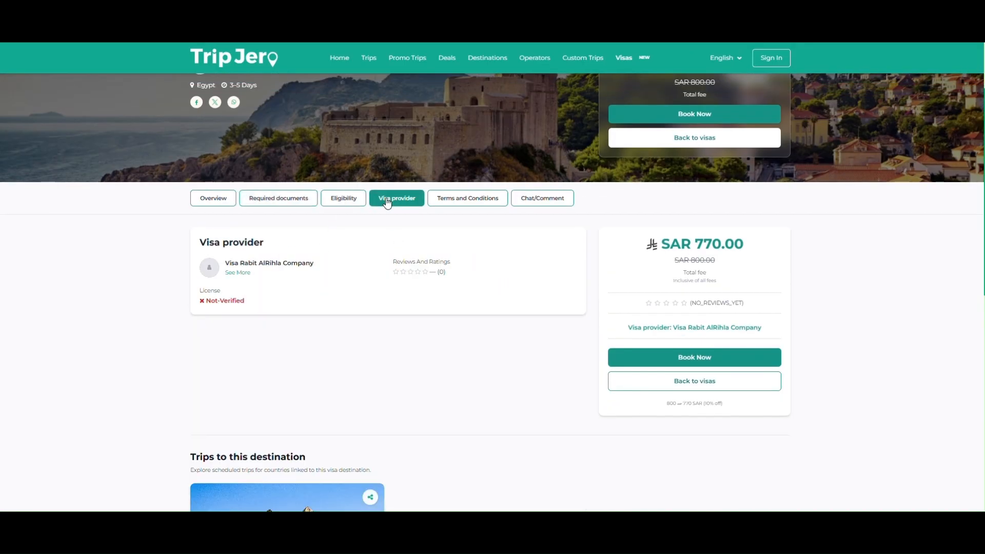
click(242, 275)
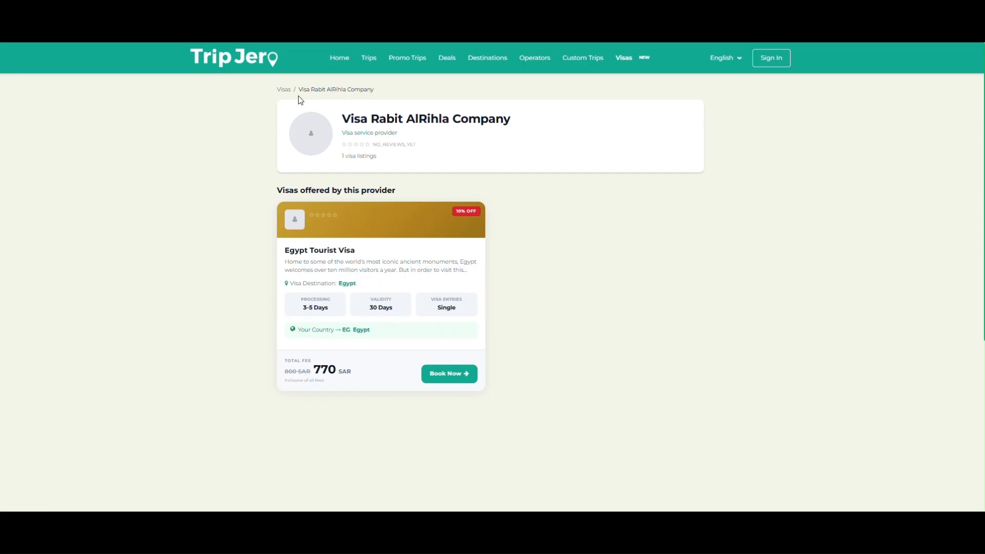
click(286, 90)
scroll(414, 340, down, 2)
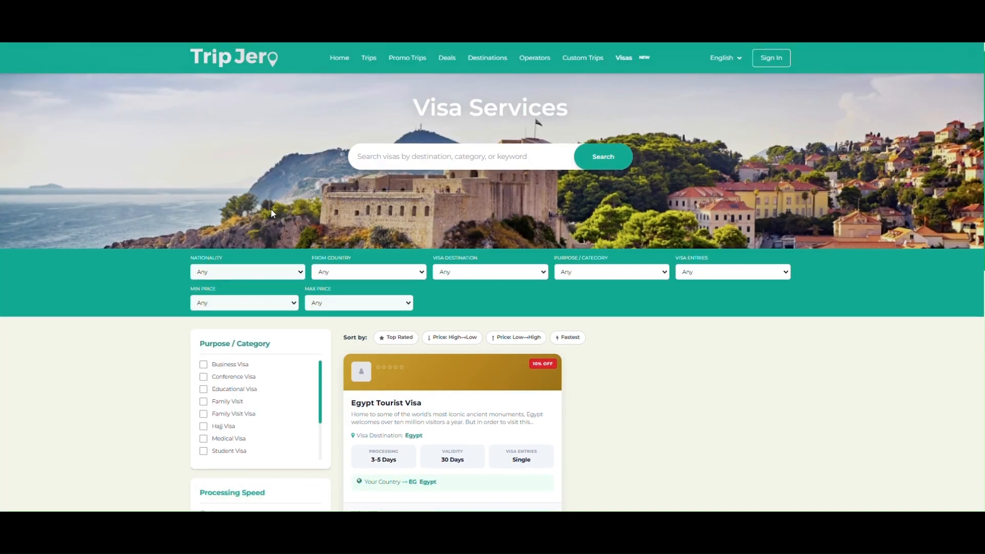
click(427, 323)
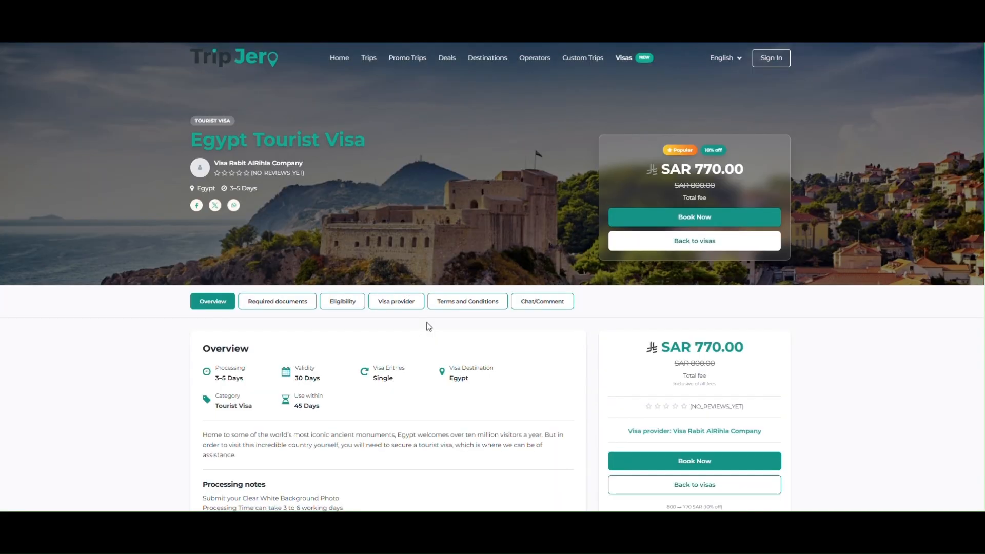
scroll(392, 238, down, 1)
click(394, 250)
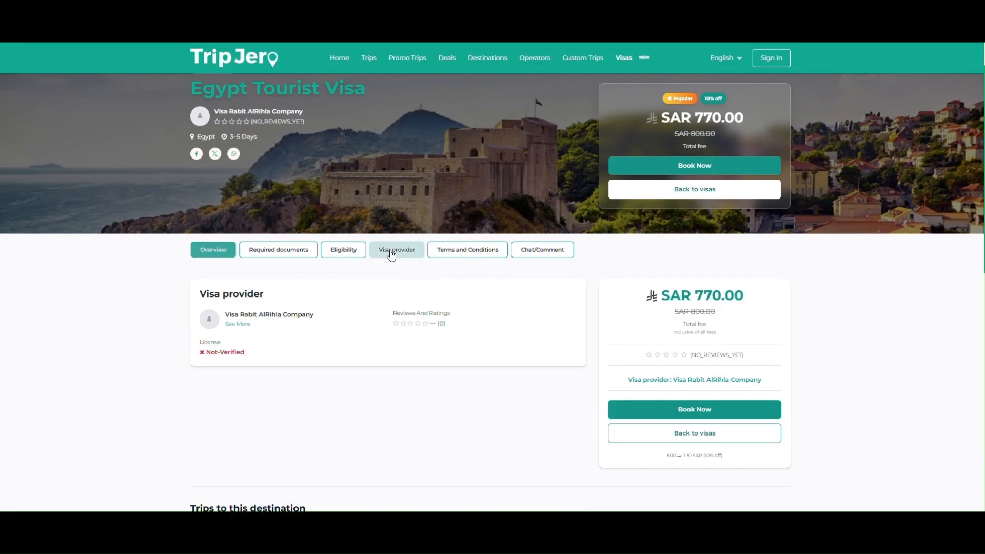
Step: Read the listing's terms and conditions and check its chat and comment section
click(437, 253)
scroll(303, 260, down, 1)
drag(223, 264, 347, 284)
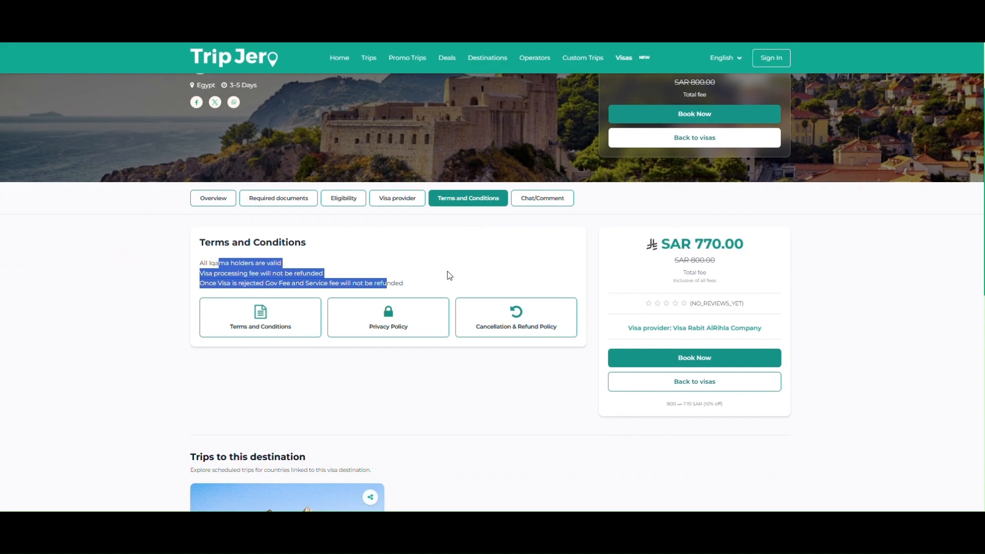
click(460, 268)
click(531, 198)
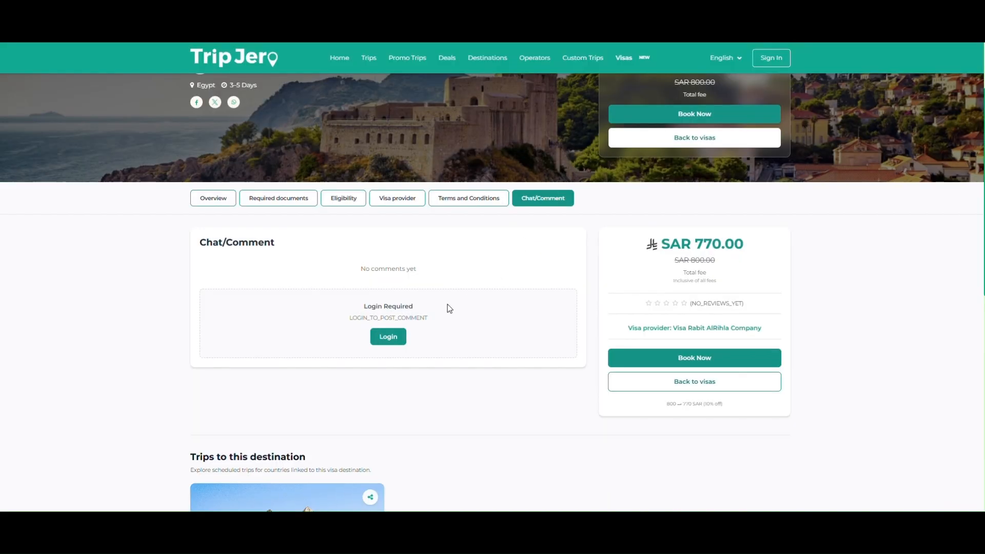